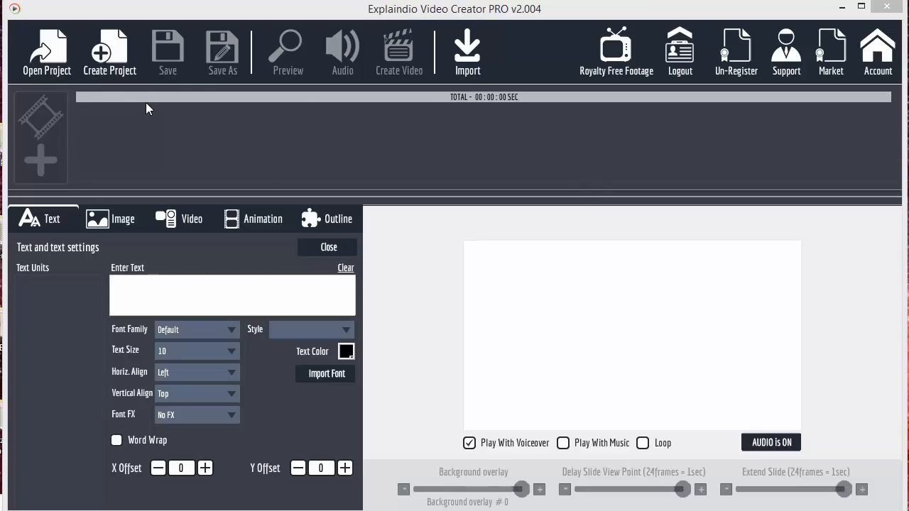
Step: Create a new project named "demo" and start a new blank scene in it
click(113, 59)
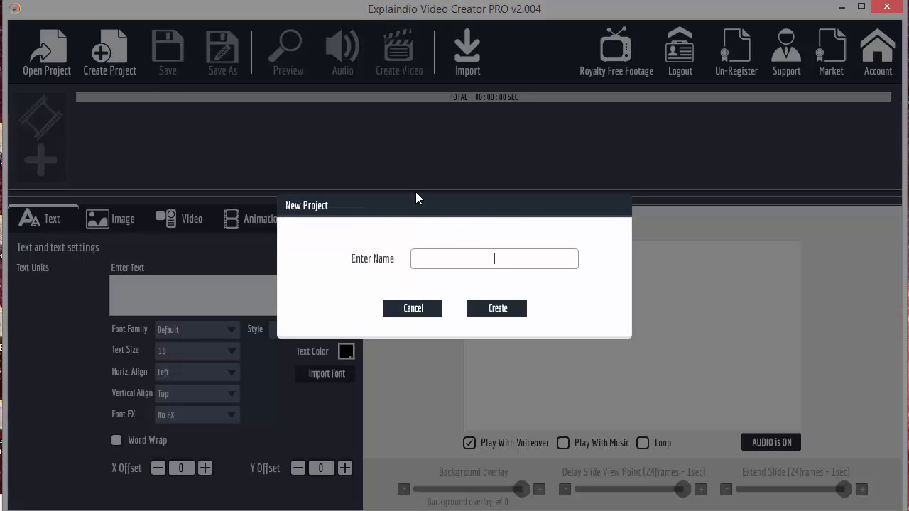
text(demo)
click(498, 306)
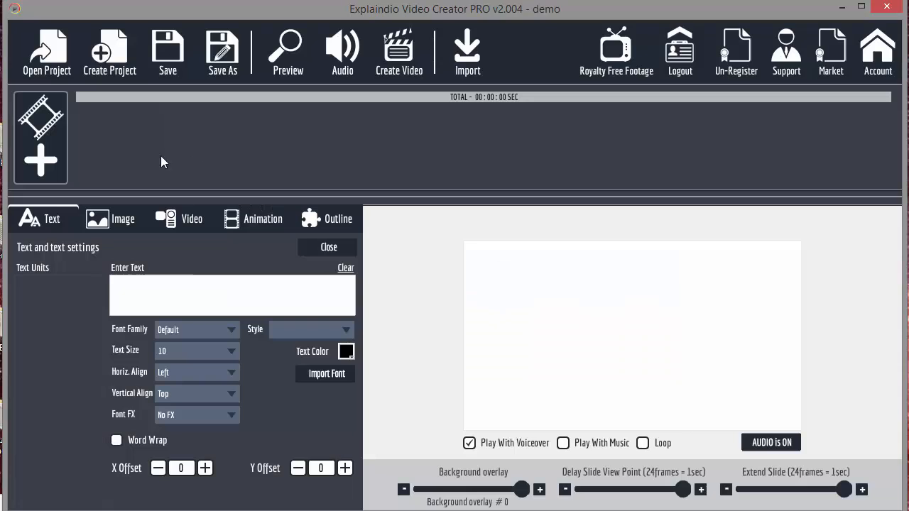
click(48, 164)
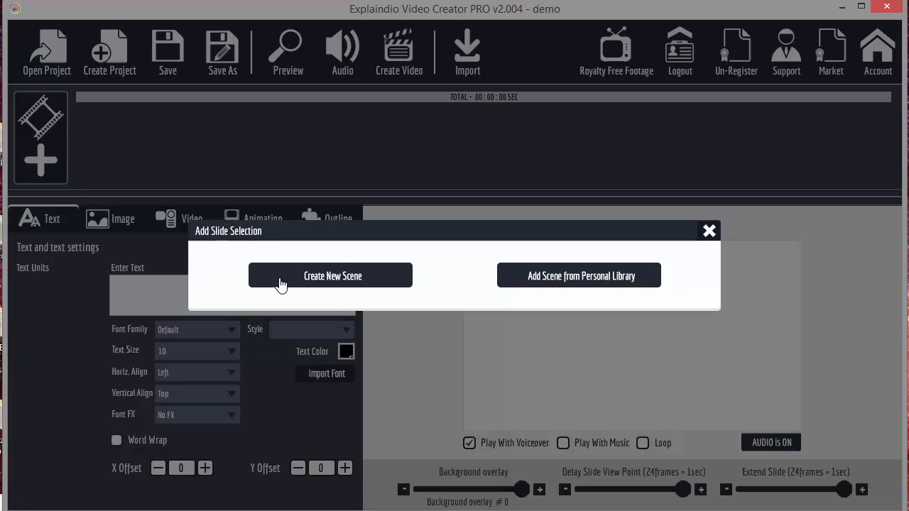
click(346, 283)
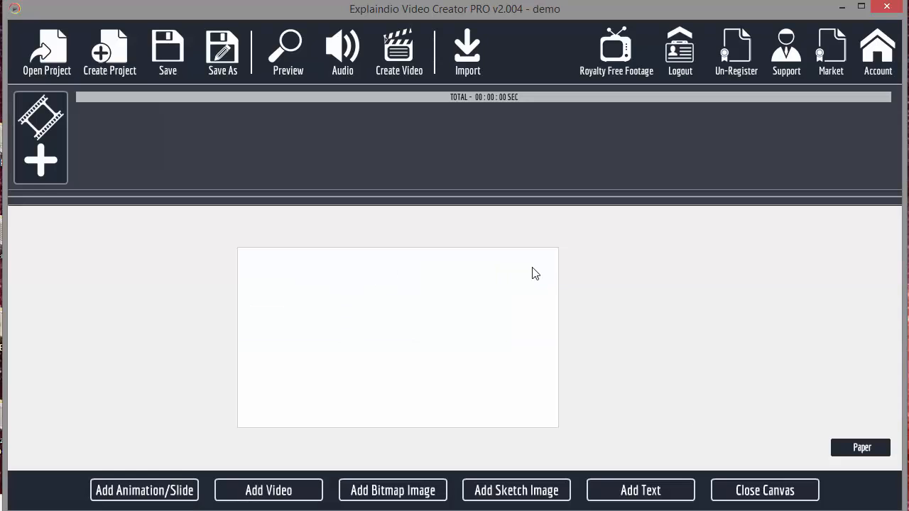
Step: Browse the Explaindio slide packs and add slide_01.vfs from the Character Construction Guy pack to the scene with its default sketch settings
click(162, 495)
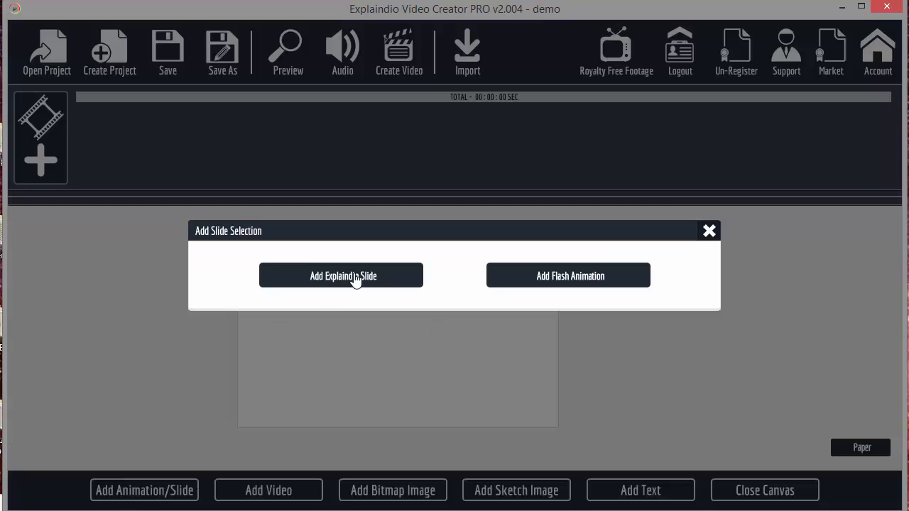
click(384, 282)
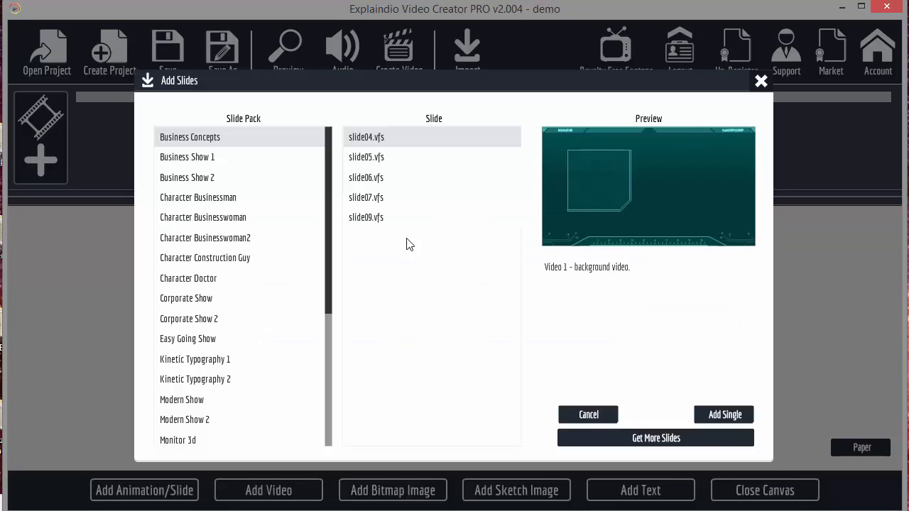
click(190, 159)
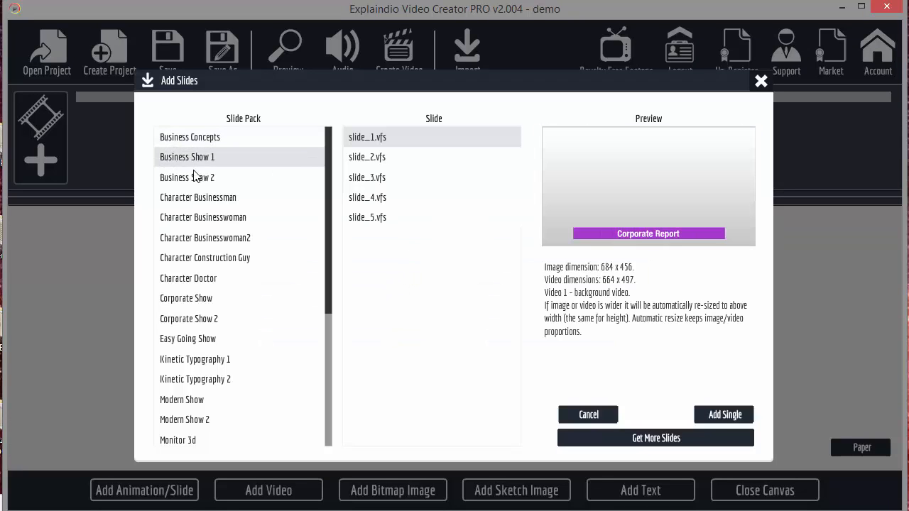
click(185, 179)
click(396, 163)
click(364, 177)
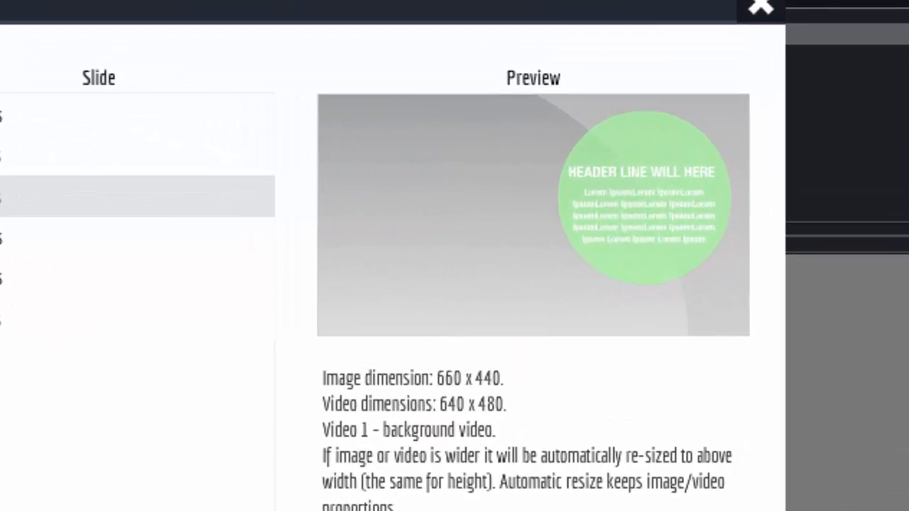
click(71, 106)
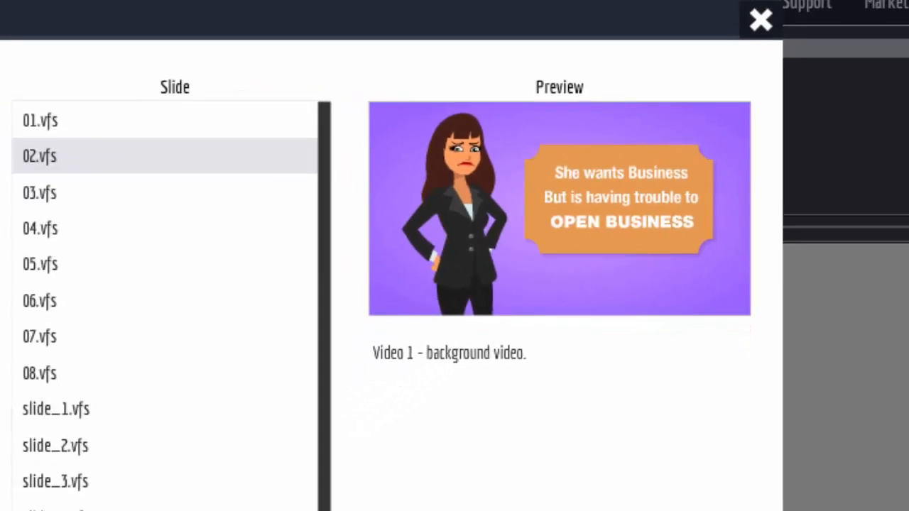
click(139, 247)
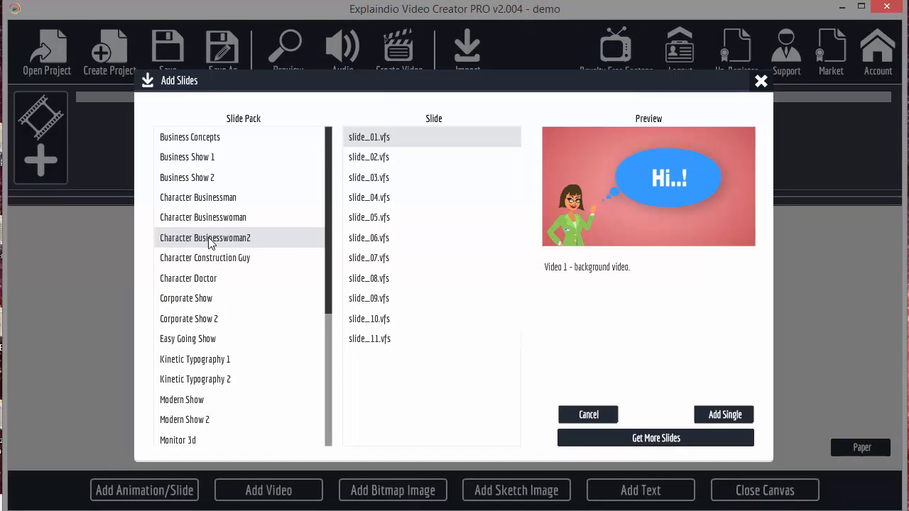
click(229, 258)
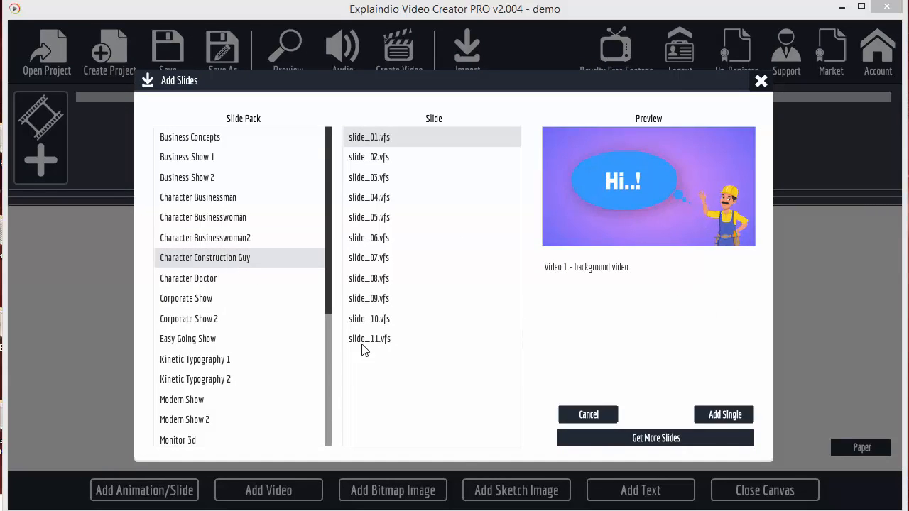
click(731, 417)
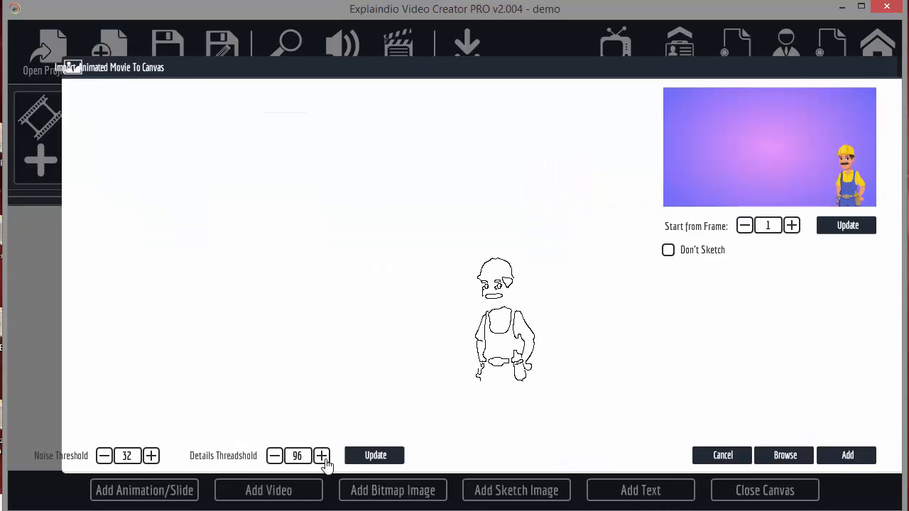
click(848, 456)
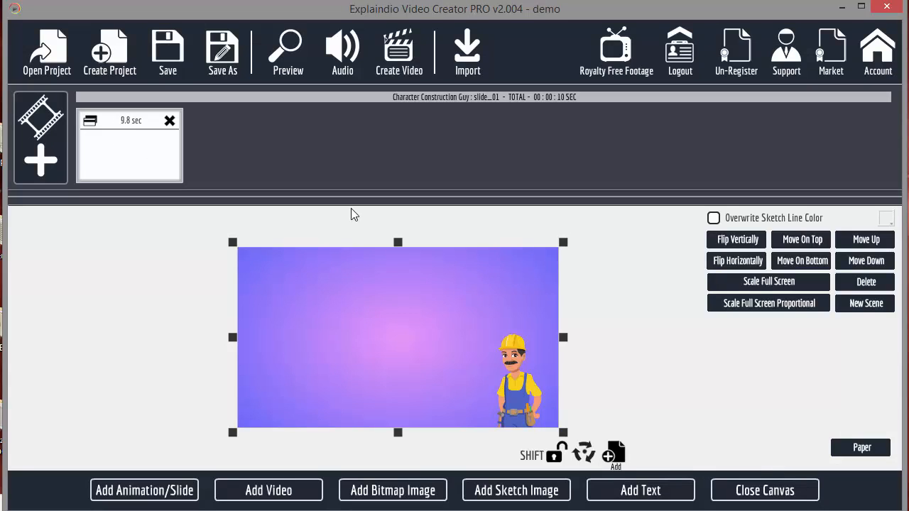
Step: Preview the project with the construction guy slide, then leave the preview and the canvas
click(293, 47)
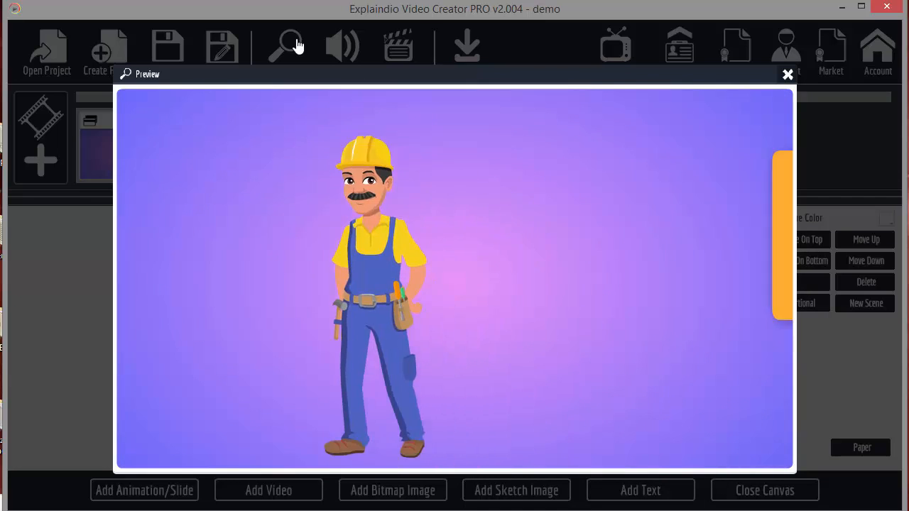
click(788, 76)
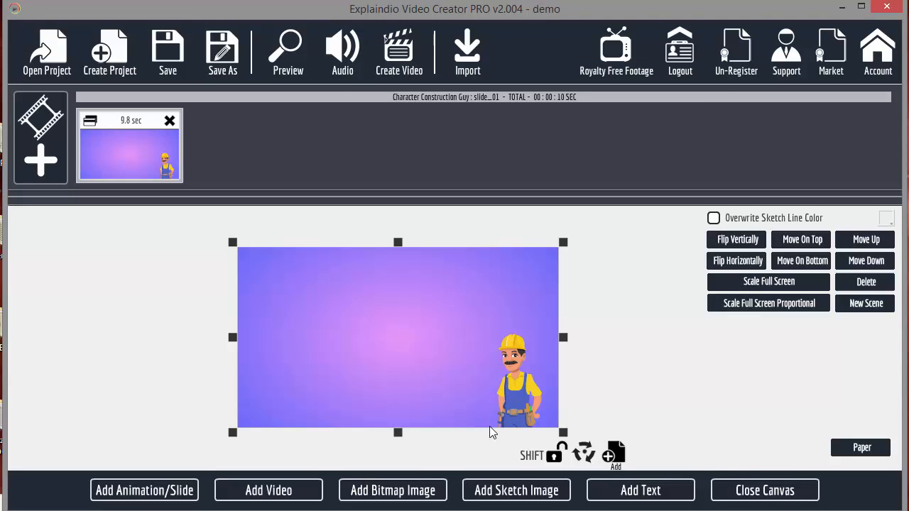
click(755, 494)
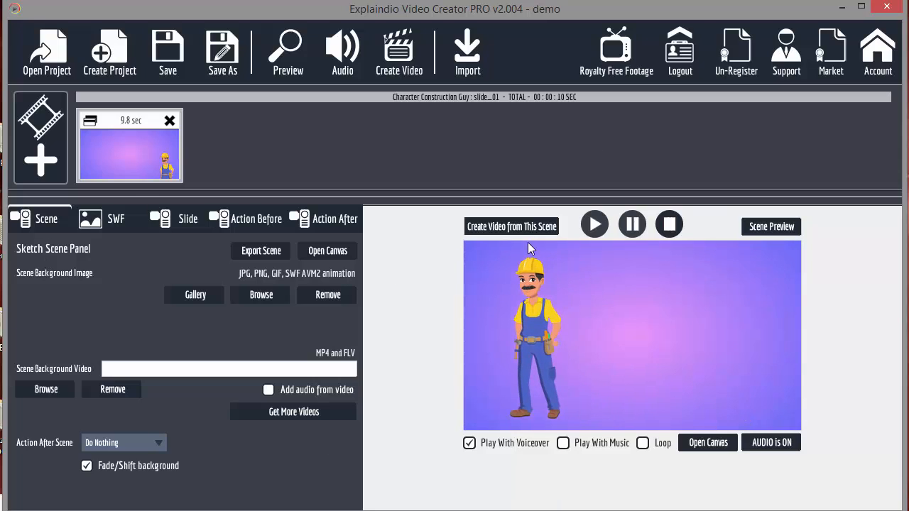
Step: Set the construction guy slide's Action Before to show Nothing instead of a hand sketch, and play the scene
click(255, 218)
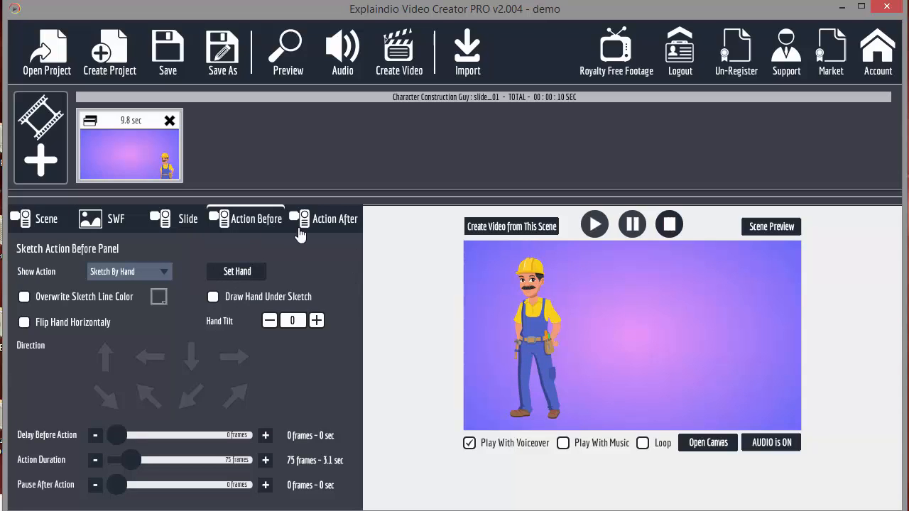
click(134, 272)
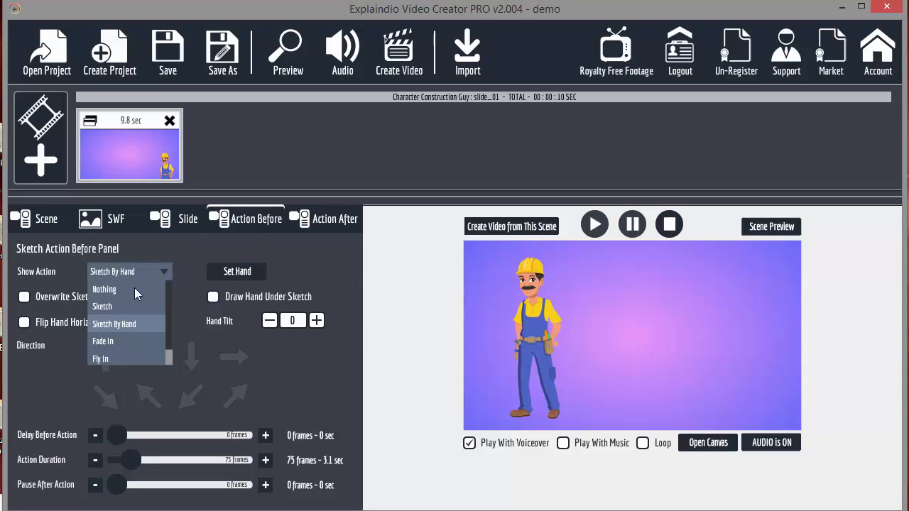
click(130, 292)
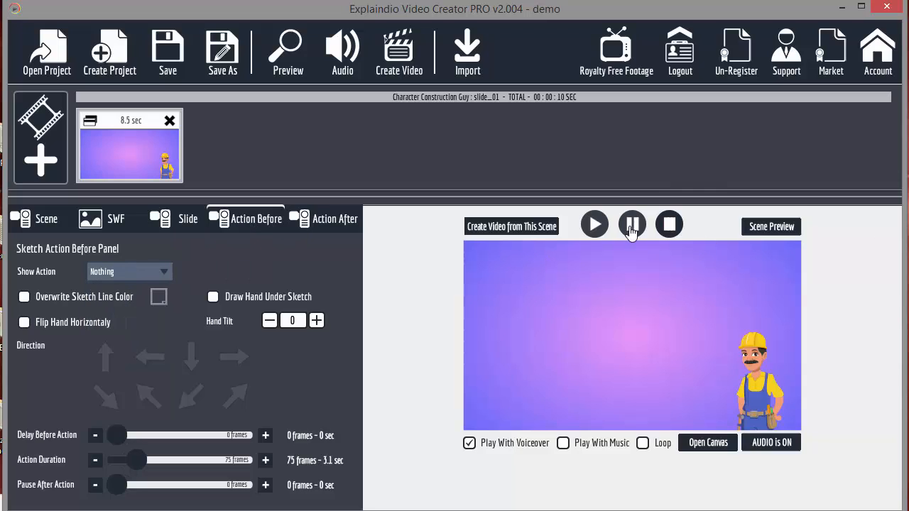
click(597, 225)
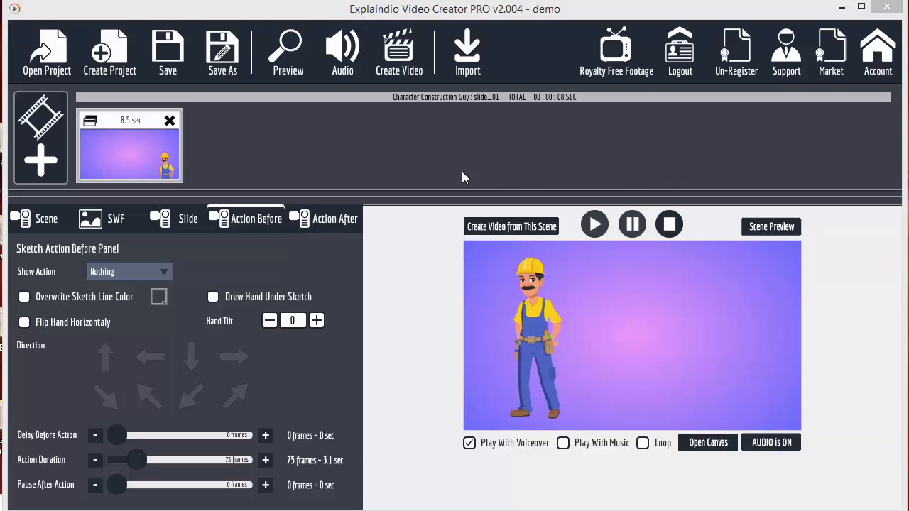
Step: Create a second scene and add the hot air balloon sketch image from the Transportation folder
click(41, 166)
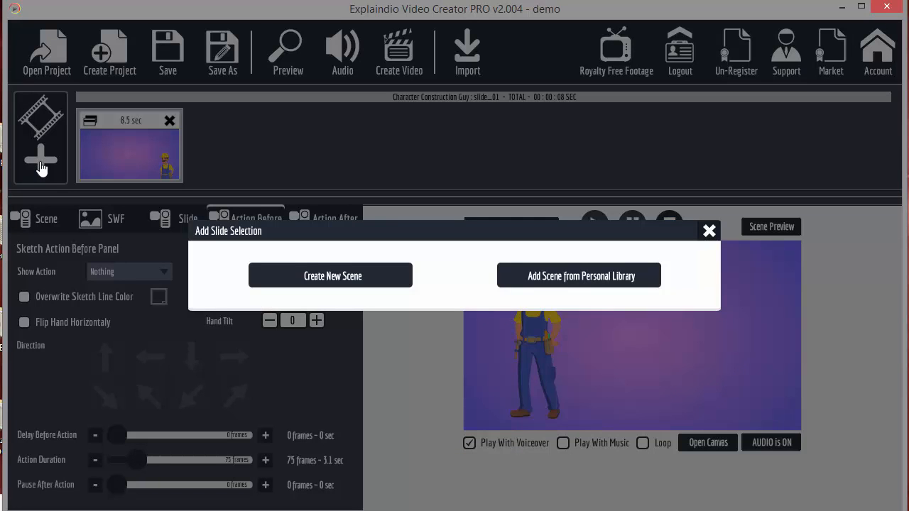
click(304, 284)
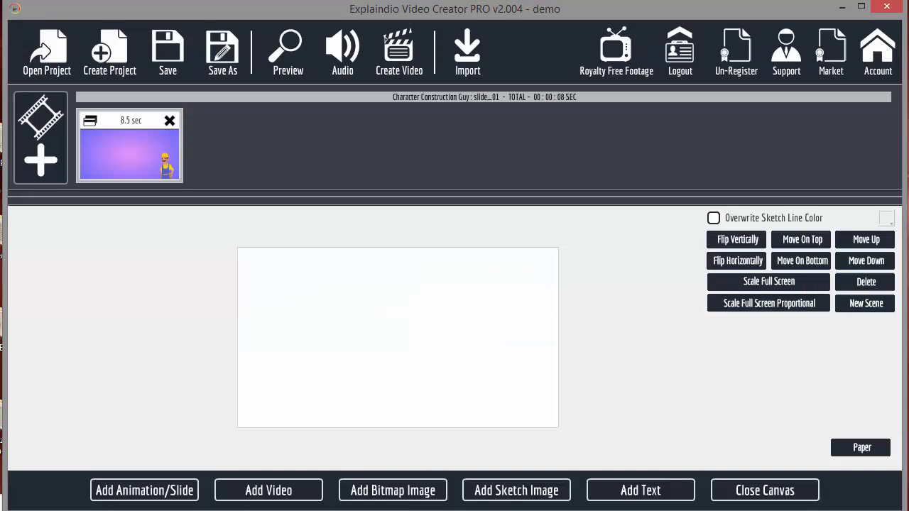
click(524, 497)
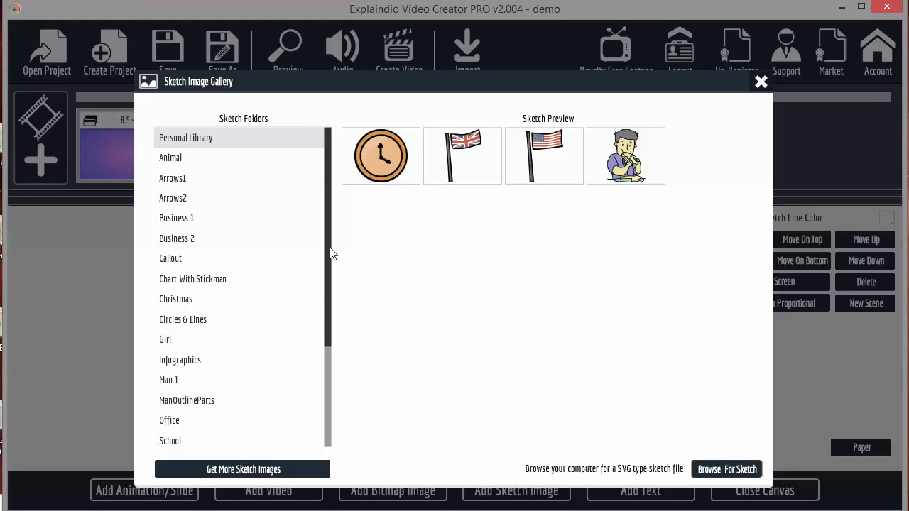
drag(331, 253, 336, 368)
click(213, 396)
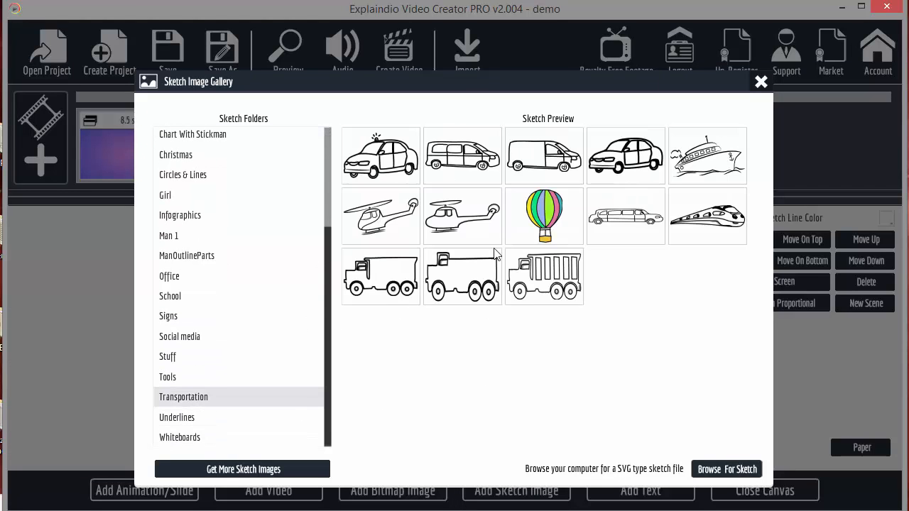
click(542, 225)
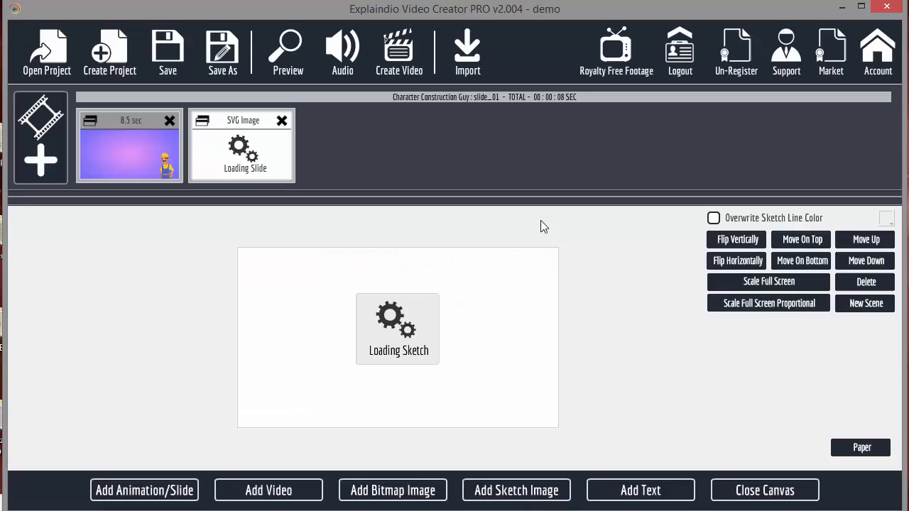
Step: Close the canvas and set the hot air balloon's Action Before to show Nothing
click(764, 490)
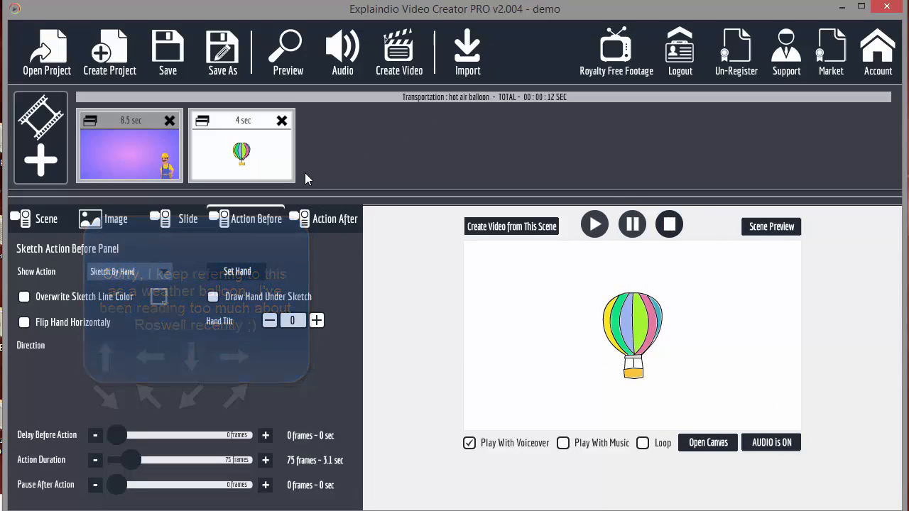
click(110, 268)
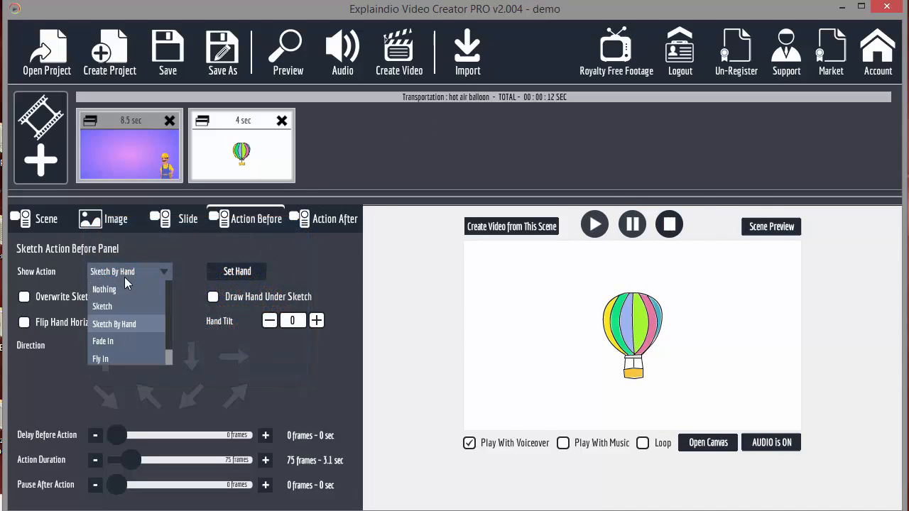
click(118, 290)
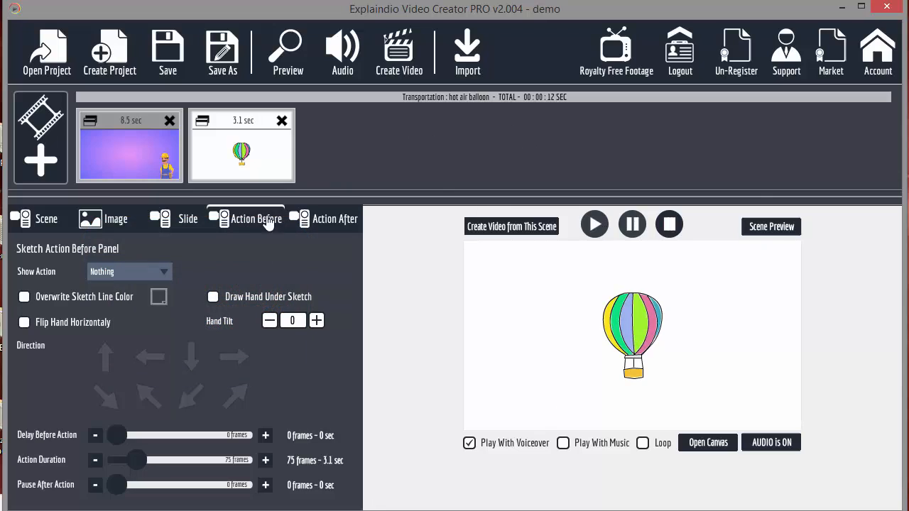
Step: Reopen the canvas, shrink the balloon with its proportions locked, and park it just outside the scene's upper right corner
click(709, 445)
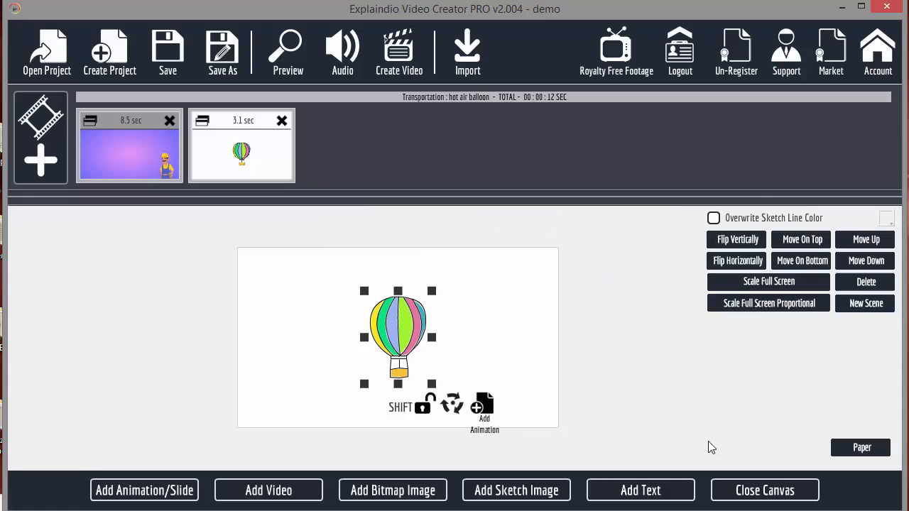
drag(400, 334, 608, 278)
drag(640, 237, 585, 266)
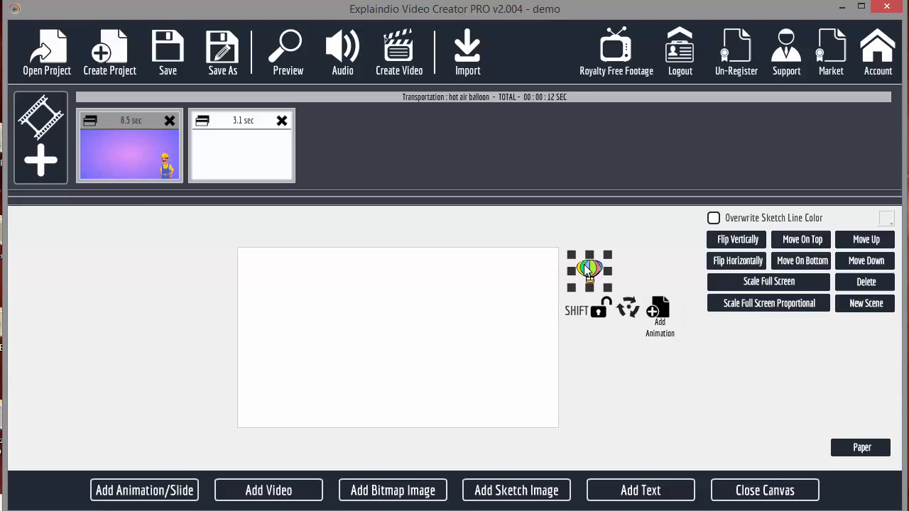
click(601, 311)
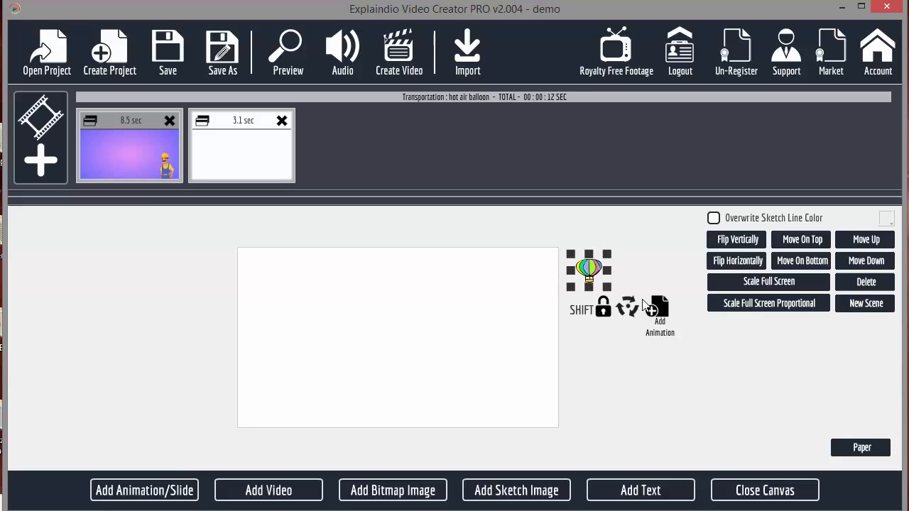
click(605, 297)
mouse_move(609, 289)
mouse_down()
mouse_move(650, 315)
mouse_move(612, 293)
mouse_up()
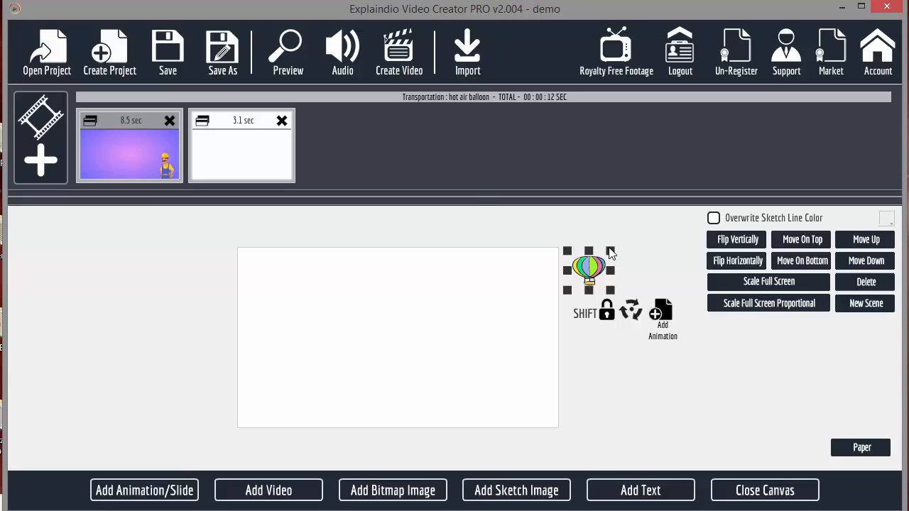
drag(611, 252, 582, 264)
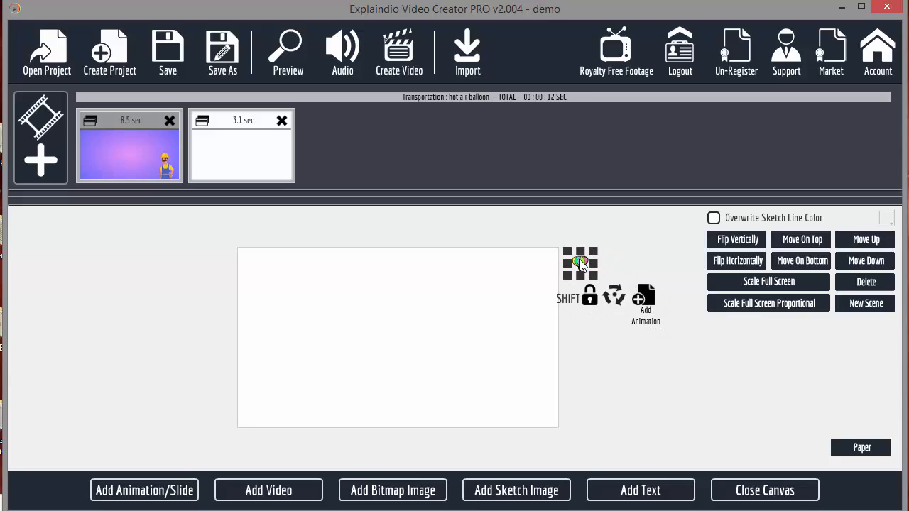
Step: Add an animation to the balloon, with its first path point inside the scene's upper right, enlarged and tilted slightly counter-clockwise
click(645, 300)
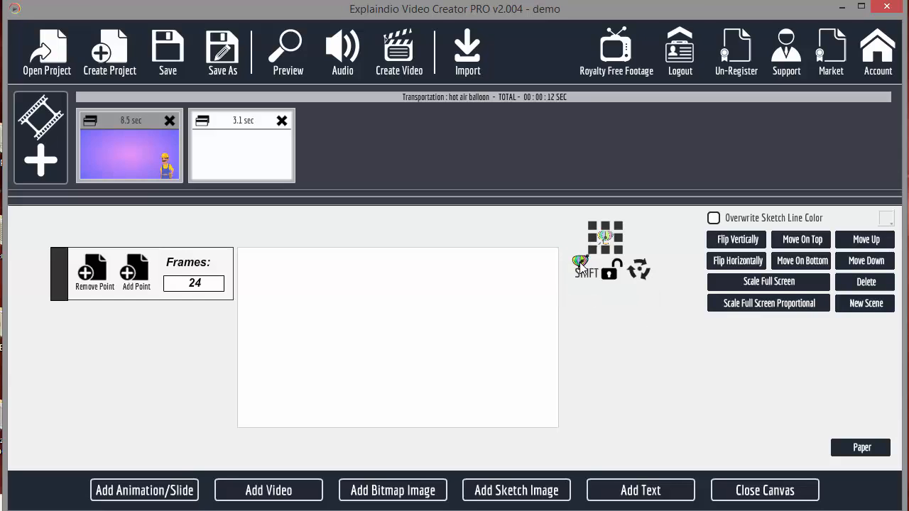
drag(608, 242, 478, 279)
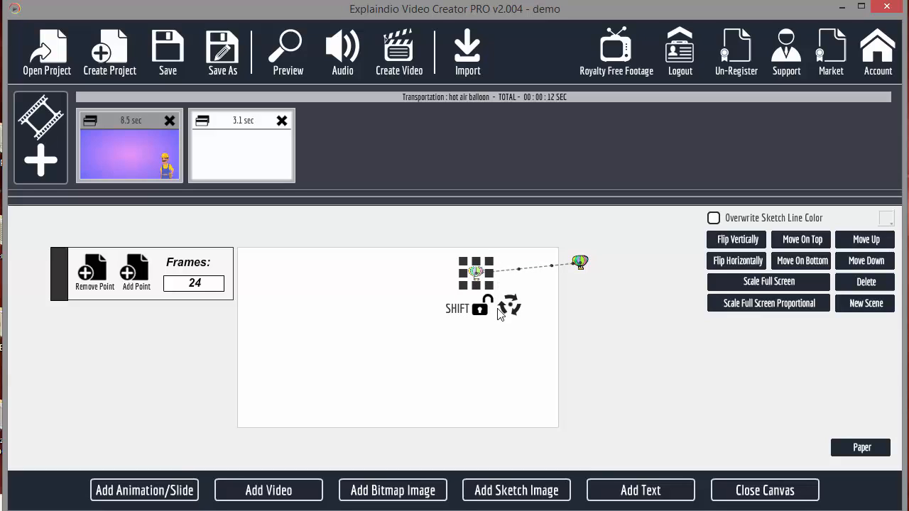
drag(517, 309, 544, 300)
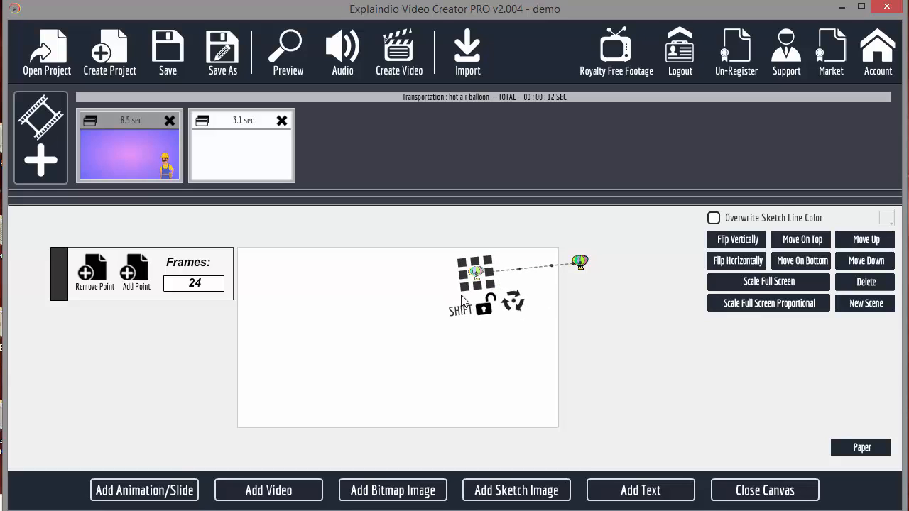
drag(466, 295, 457, 296)
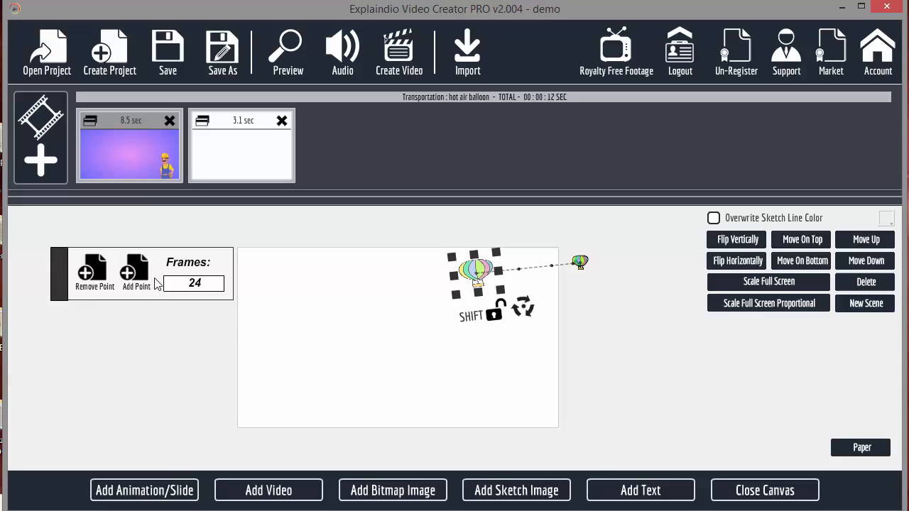
click(583, 265)
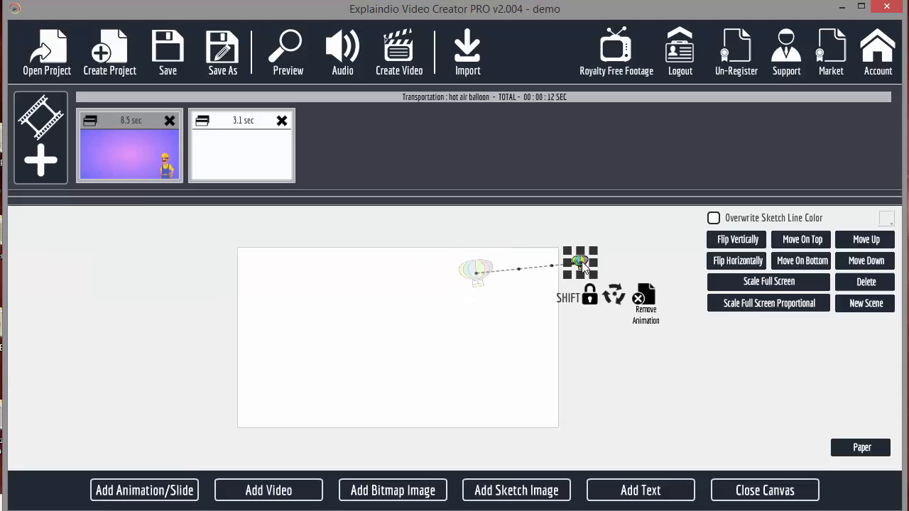
click(482, 274)
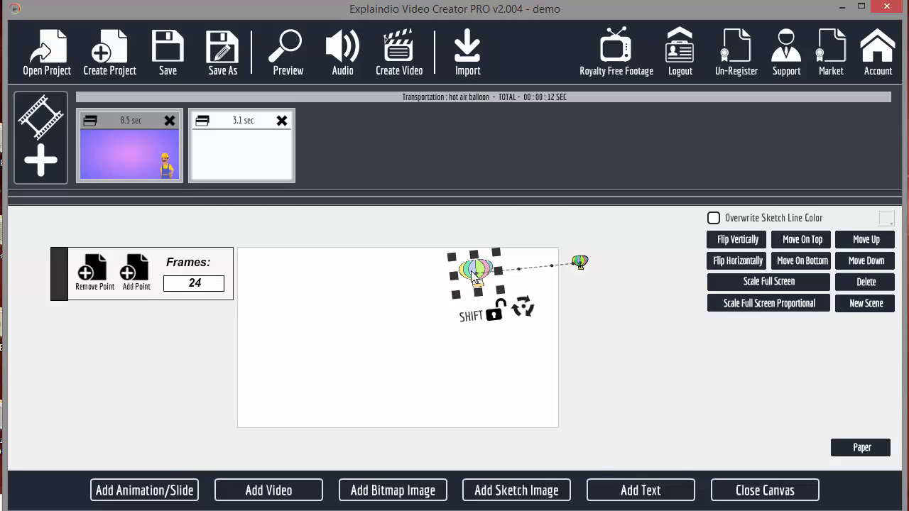
Step: Add a second path point near the scene's centre, with the balloon larger and tilted clockwise
click(141, 272)
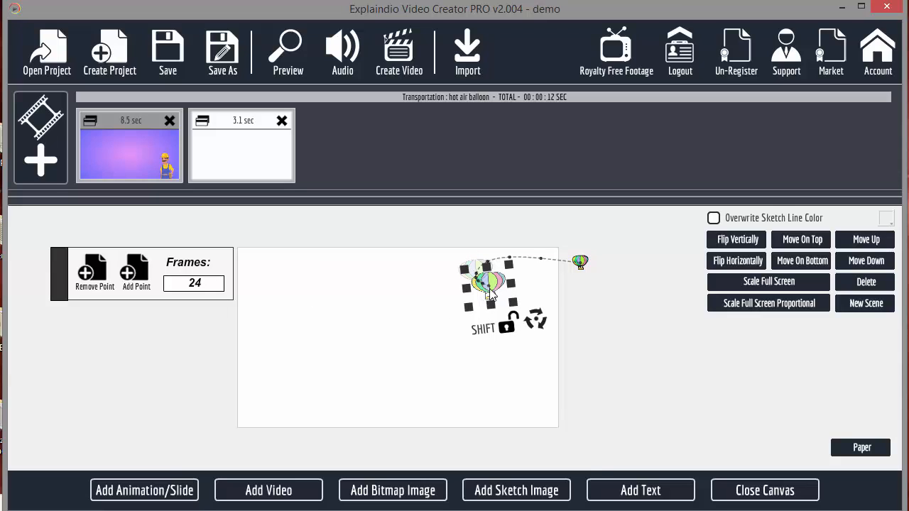
drag(491, 293, 386, 312)
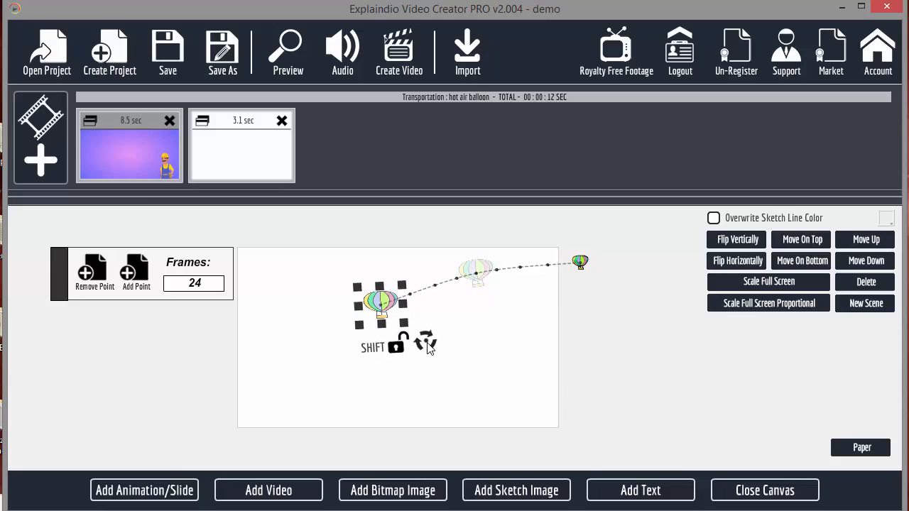
drag(428, 347, 416, 360)
drag(386, 312, 395, 328)
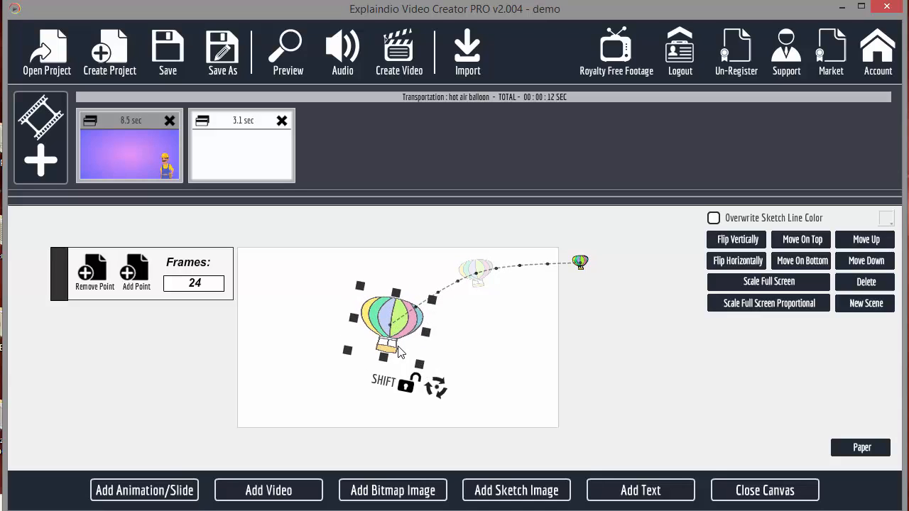
Step: Add a third path point at the scene's lower edge and enlarge the balloon there so it overlaps the edge
click(135, 271)
drag(392, 335, 377, 419)
drag(428, 394, 460, 366)
drag(381, 422, 392, 425)
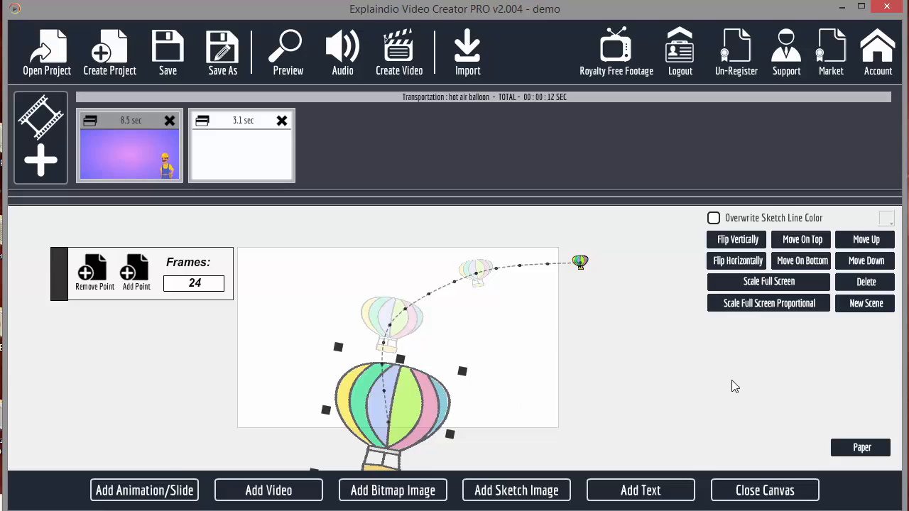
Step: Add a final path point that takes the balloon out below the scene, and play the scene with the canvas closed
scroll(690, 342, down, 5)
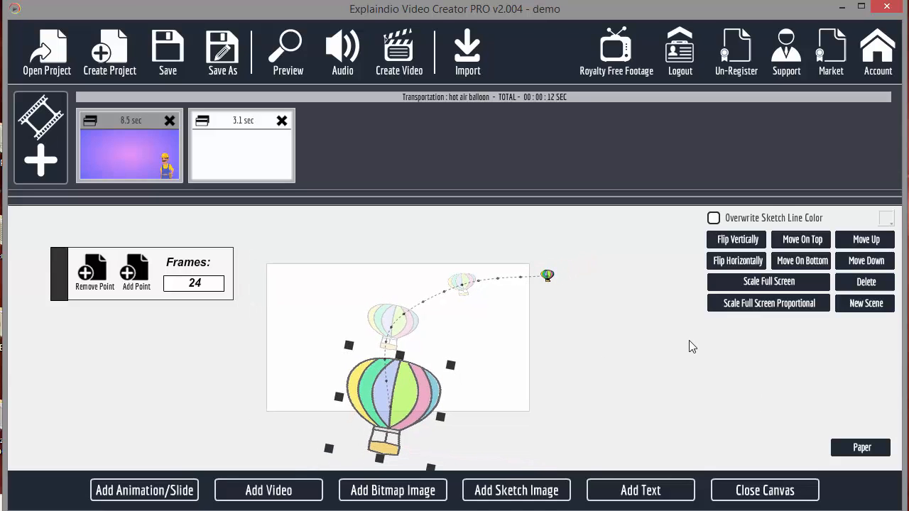
scroll(690, 342, down, 2)
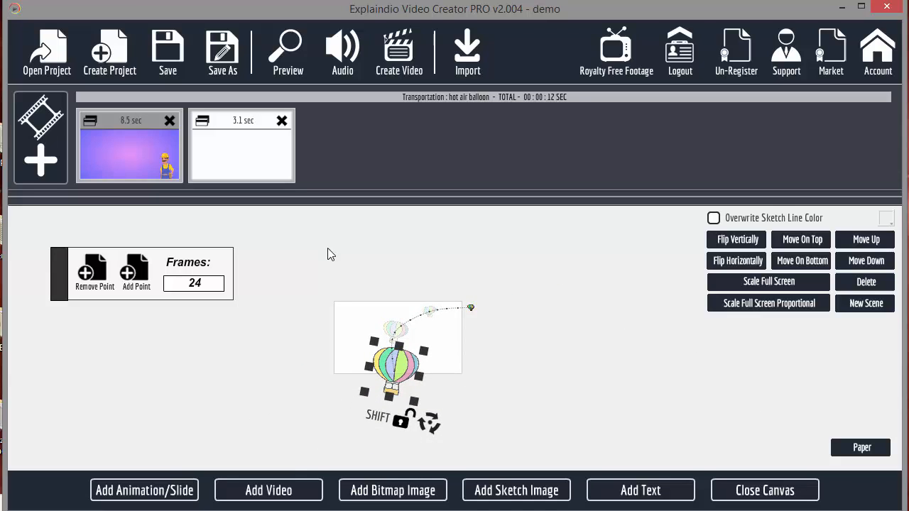
scroll(328, 255, down, 1)
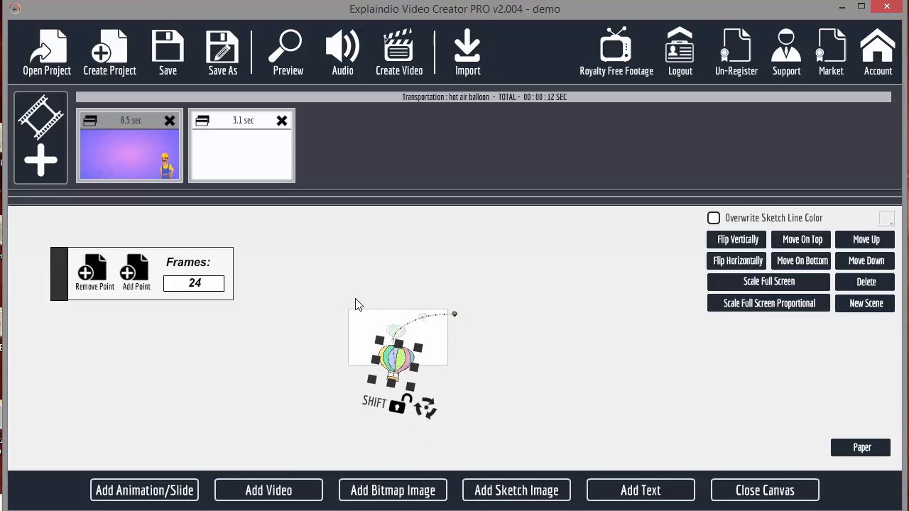
click(136, 271)
drag(397, 358, 395, 411)
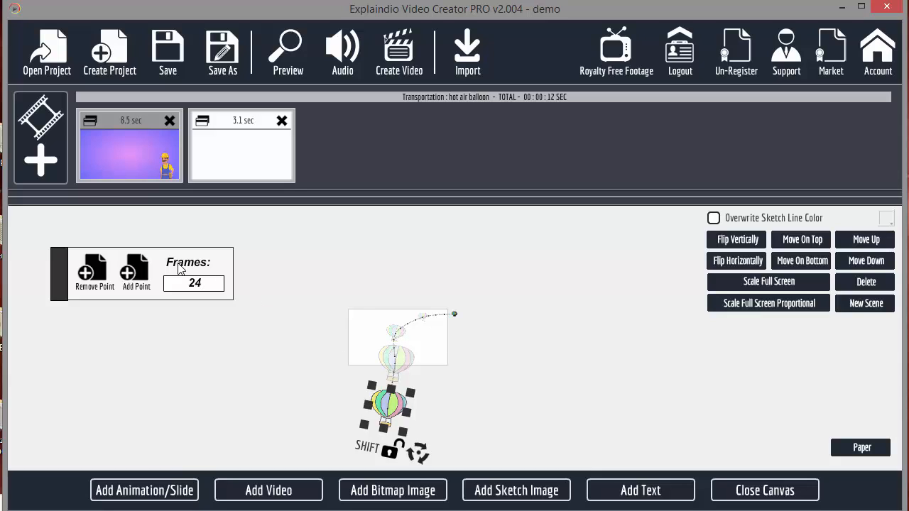
click(738, 500)
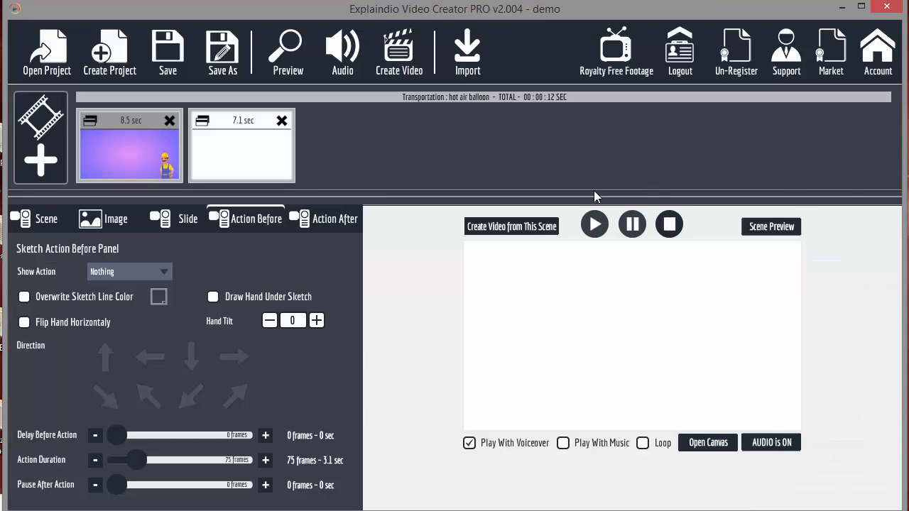
click(595, 224)
Step: Create a third scene and add the second helicopter sketch image from the Transportation folder
click(44, 161)
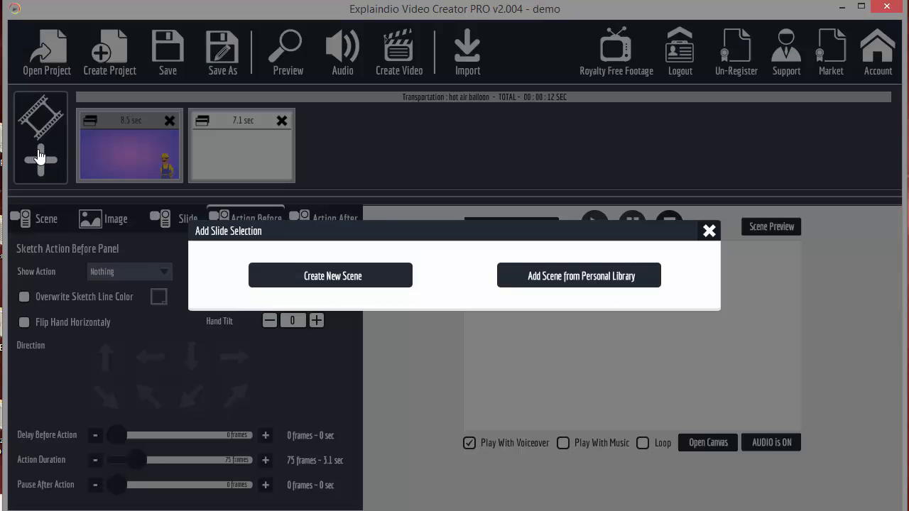
click(327, 284)
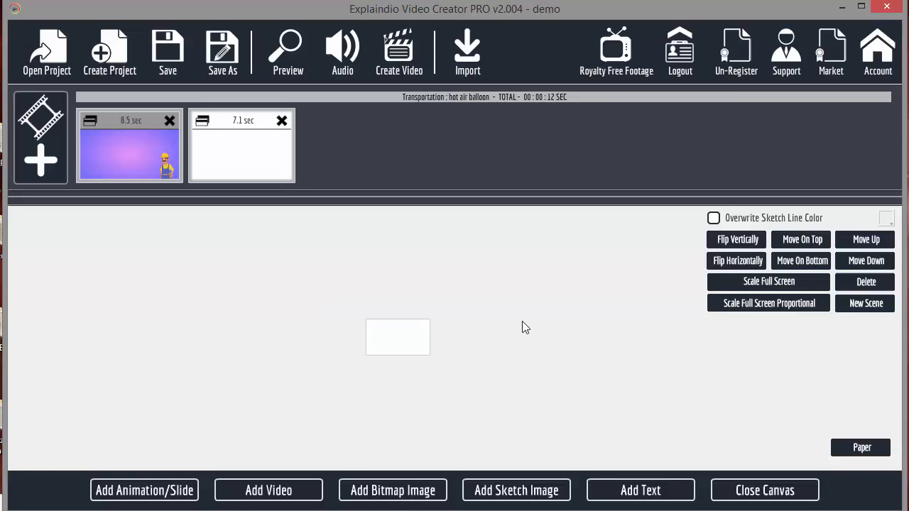
click(535, 499)
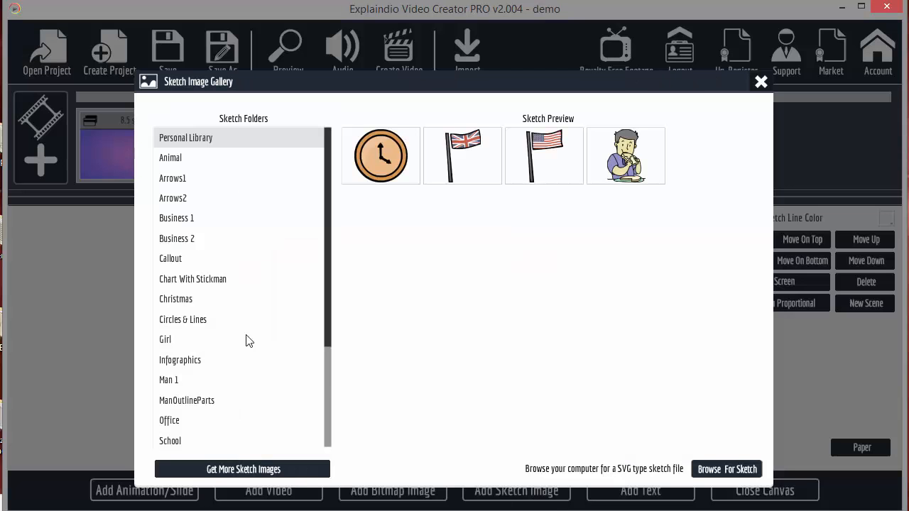
click(323, 300)
scroll(330, 359, down, 3)
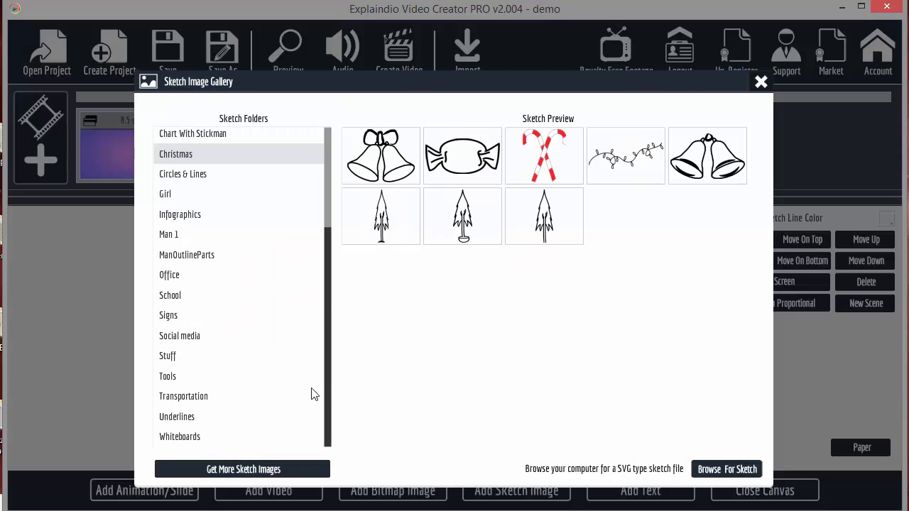
click(201, 402)
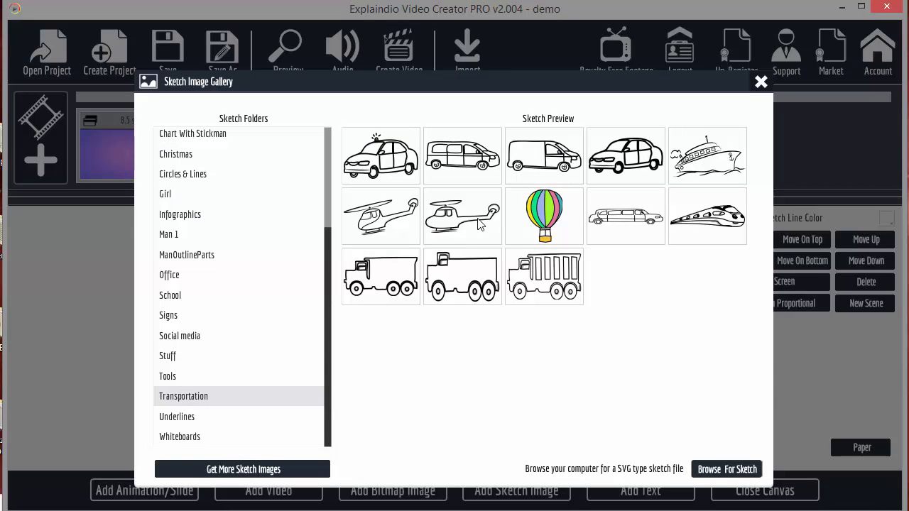
click(449, 218)
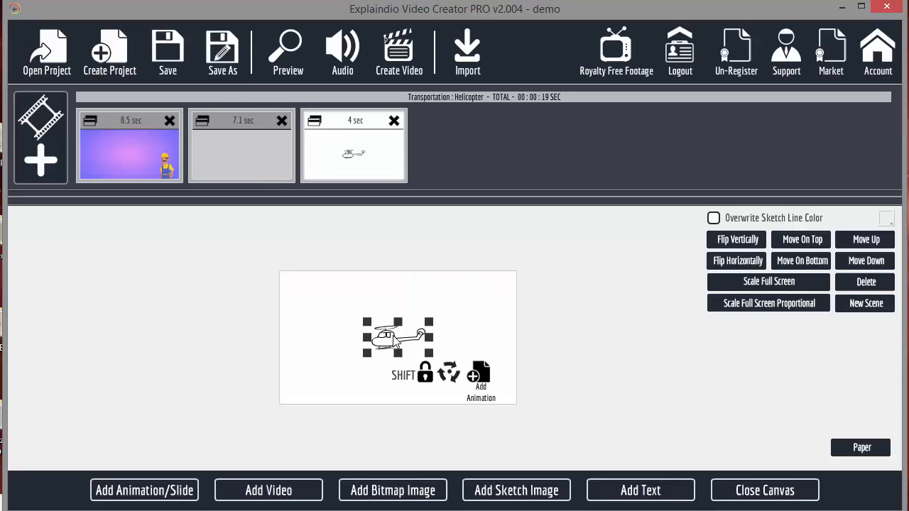
Step: Park the helicopter outside the scene's upper right and animate it to a larger, nose-down path point in the scene's upper middle
mouse_move(396, 331)
mouse_down()
mouse_move(558, 317)
mouse_move(560, 271)
mouse_move(587, 261)
mouse_move(567, 273)
mouse_up()
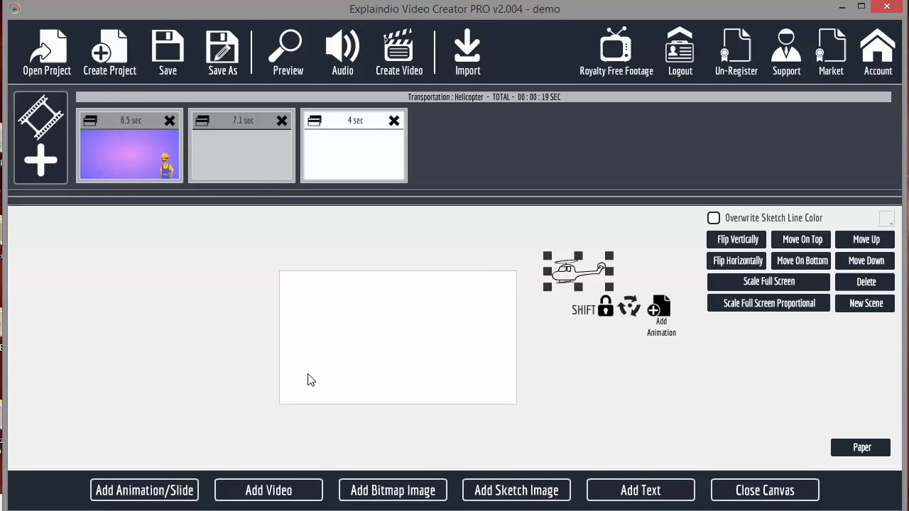
click(649, 310)
drag(581, 257, 380, 315)
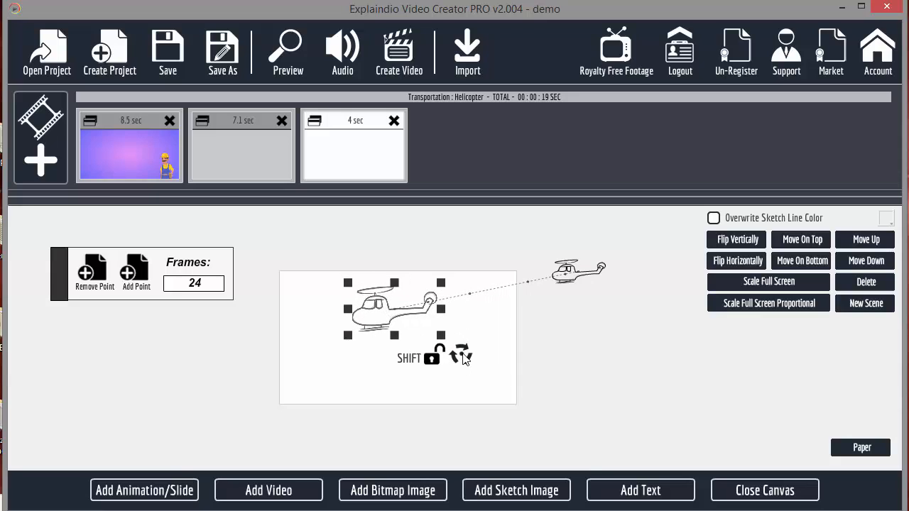
drag(464, 358, 483, 342)
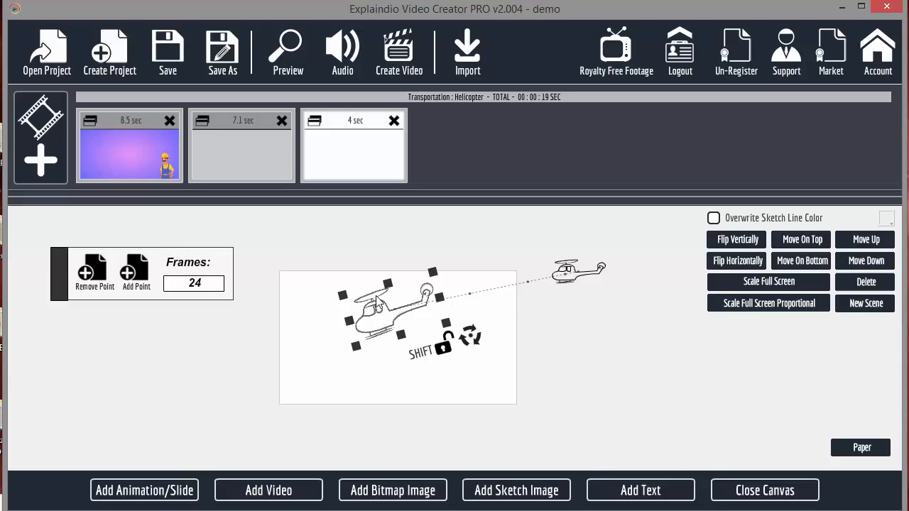
mouse_move(213, 283)
mouse_down()
mouse_move(180, 279)
mouse_move(209, 279)
mouse_up()
Step: Add a second path point in the scene's lower left corner, with the helicopter levelled and enlarged
click(139, 270)
drag(398, 330, 337, 364)
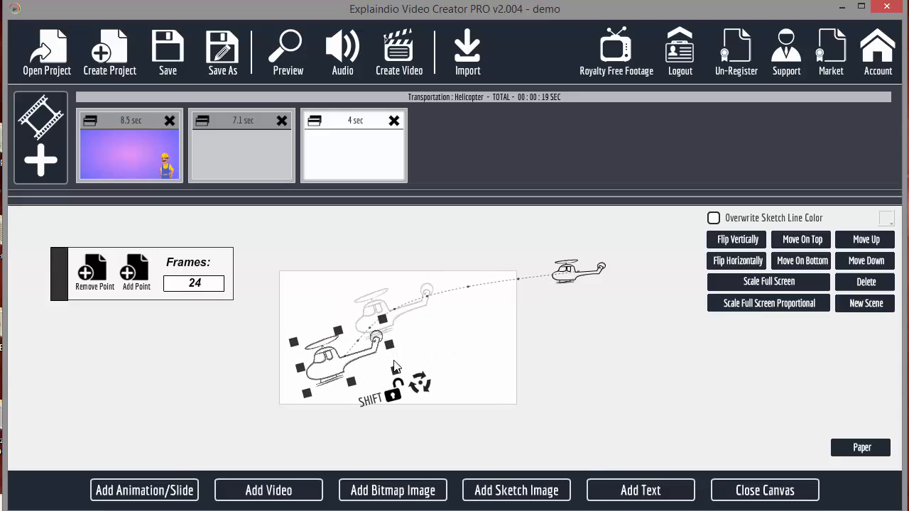
drag(422, 384, 411, 405)
drag(323, 360, 323, 369)
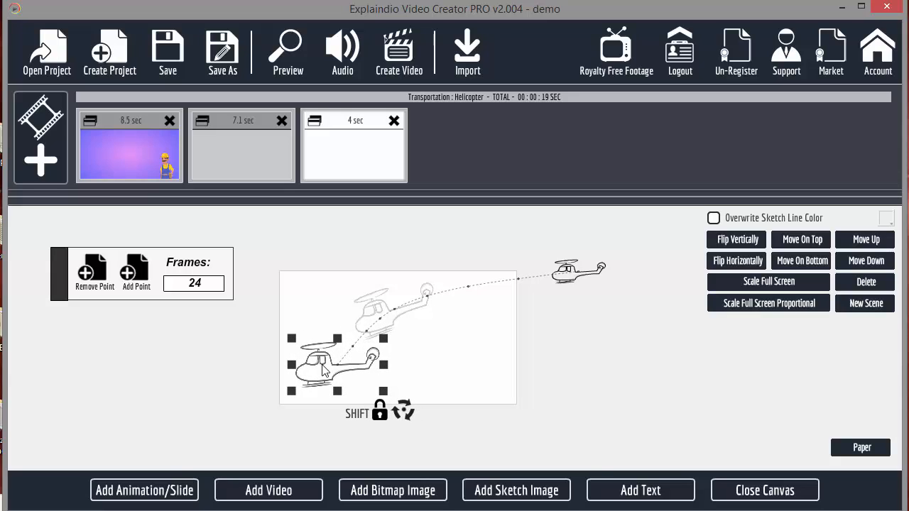
drag(384, 393, 402, 400)
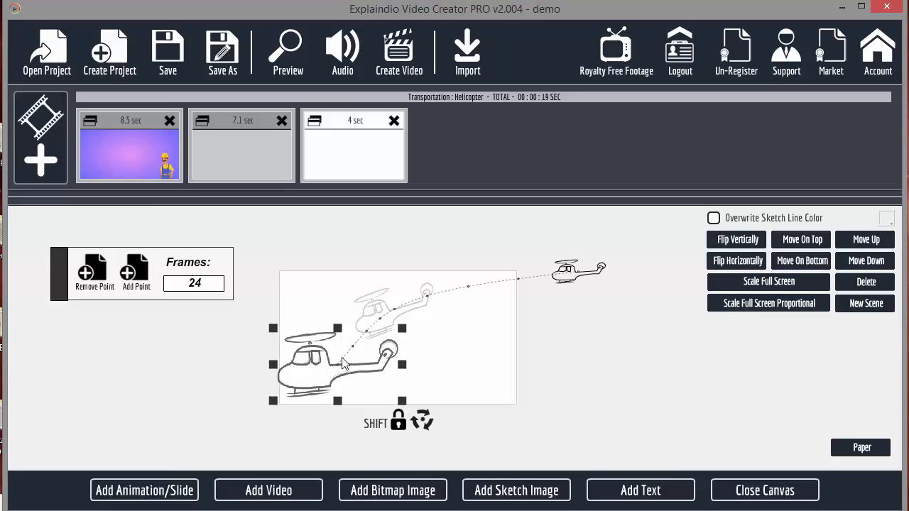
drag(346, 364, 357, 359)
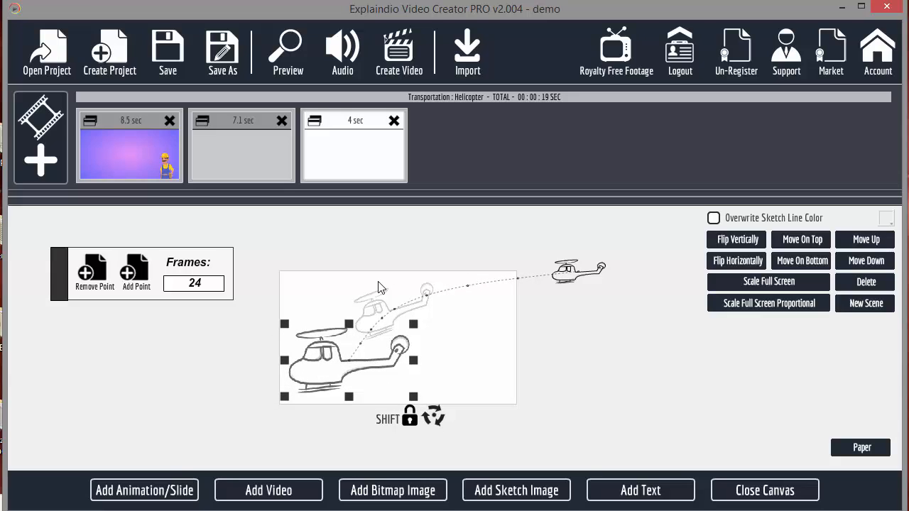
Step: Add a path point at the same spot and another to its right, with the helicopter slightly smaller and flipped horizontally
click(138, 272)
mouse_move(350, 384)
mouse_down()
mouse_move(346, 368)
mouse_move(342, 375)
mouse_up()
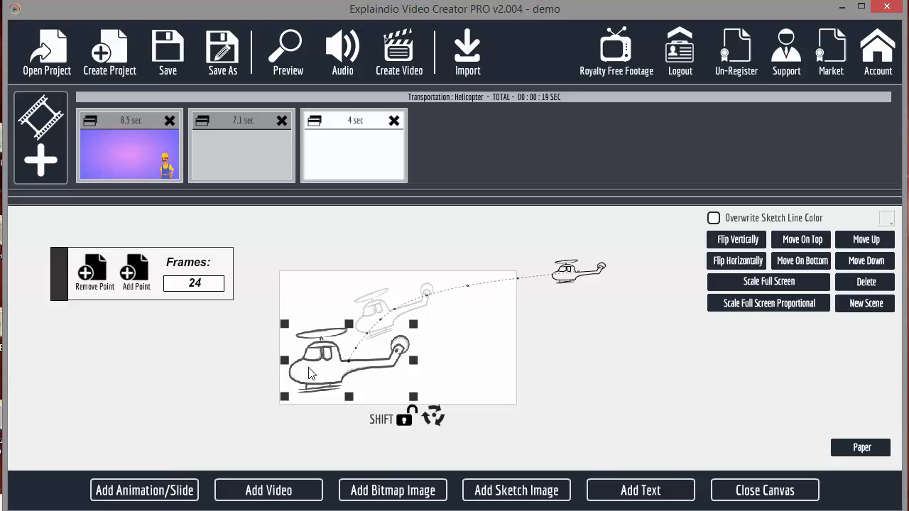
click(136, 270)
drag(345, 387, 408, 374)
mouse_move(487, 324)
mouse_down()
mouse_move(441, 355)
mouse_move(485, 330)
mouse_up()
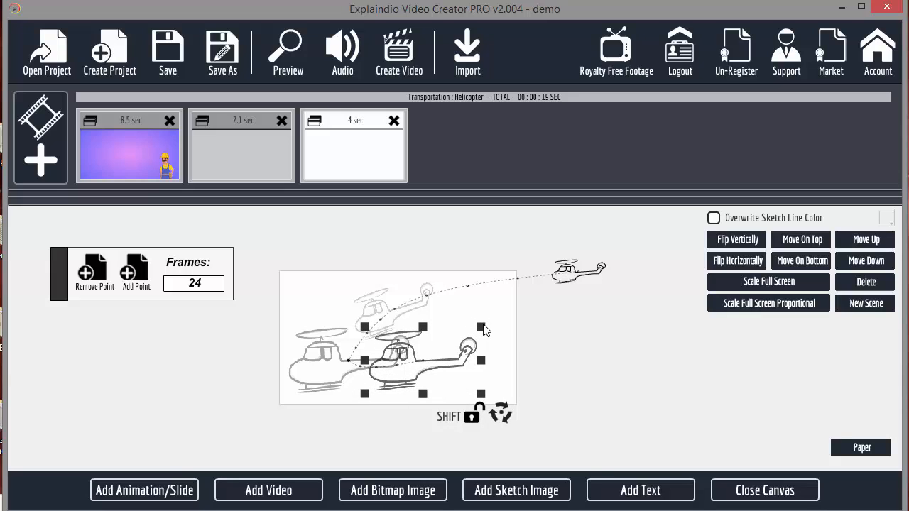
drag(399, 369, 409, 368)
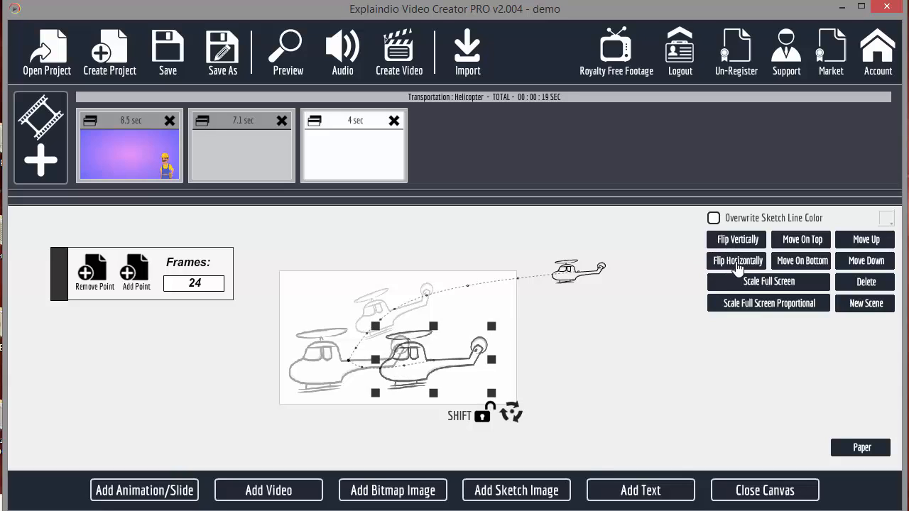
click(738, 266)
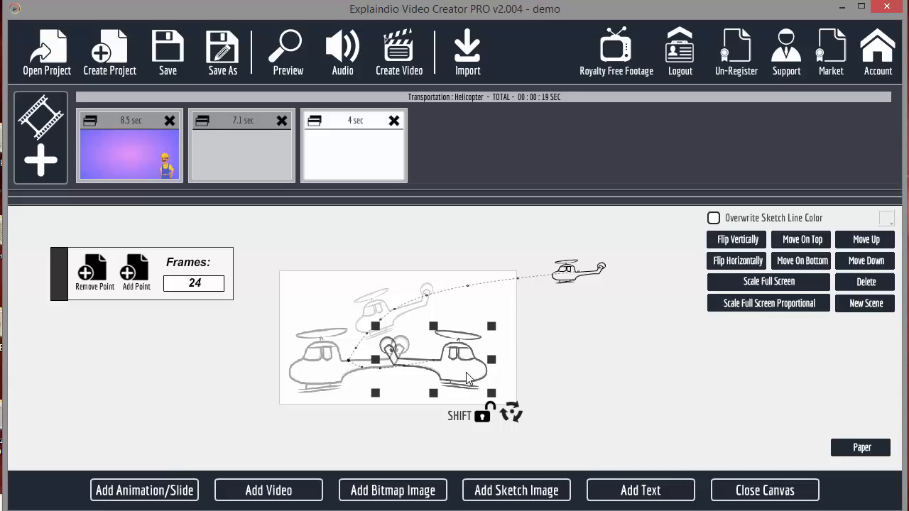
Step: Move the helicopter's last path point out past the scene's upper right corner, shrunk and tilted nose up
drag(406, 375, 622, 370)
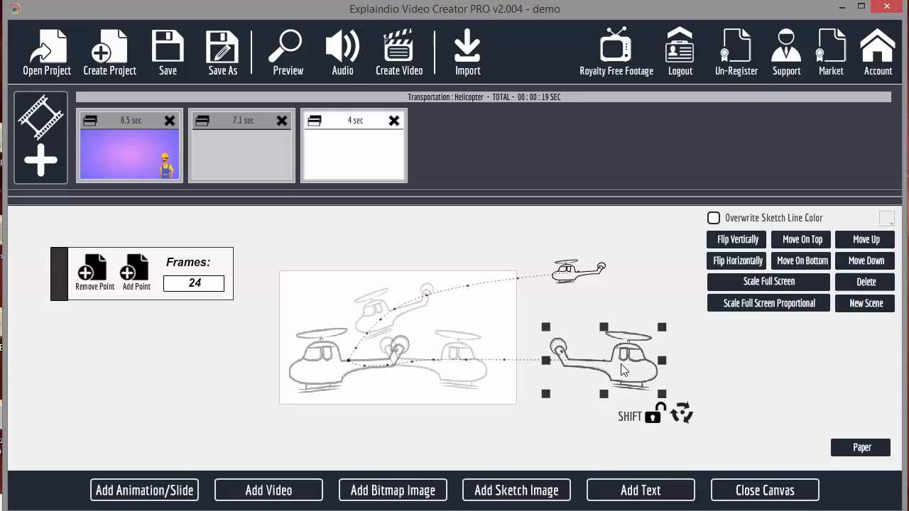
drag(662, 328, 629, 340)
drag(650, 401, 658, 387)
drag(613, 367, 576, 316)
drag(629, 336, 637, 323)
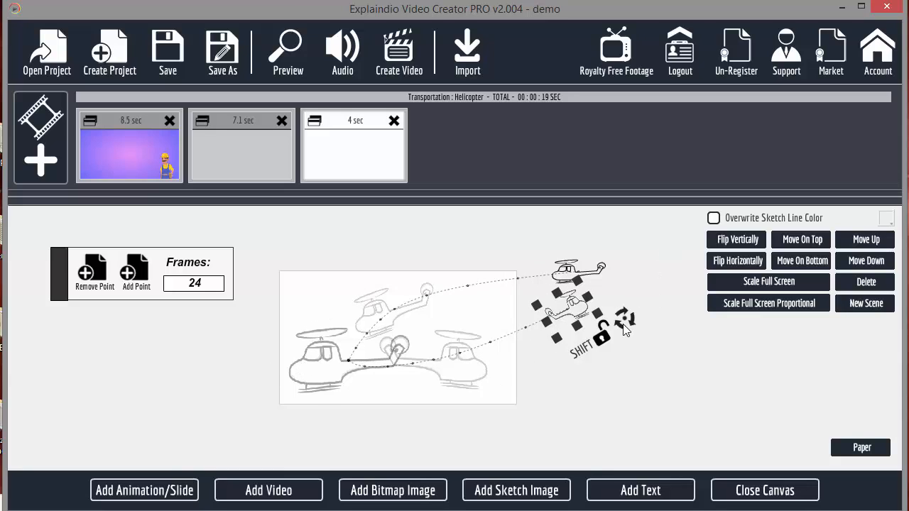
drag(598, 314, 547, 276)
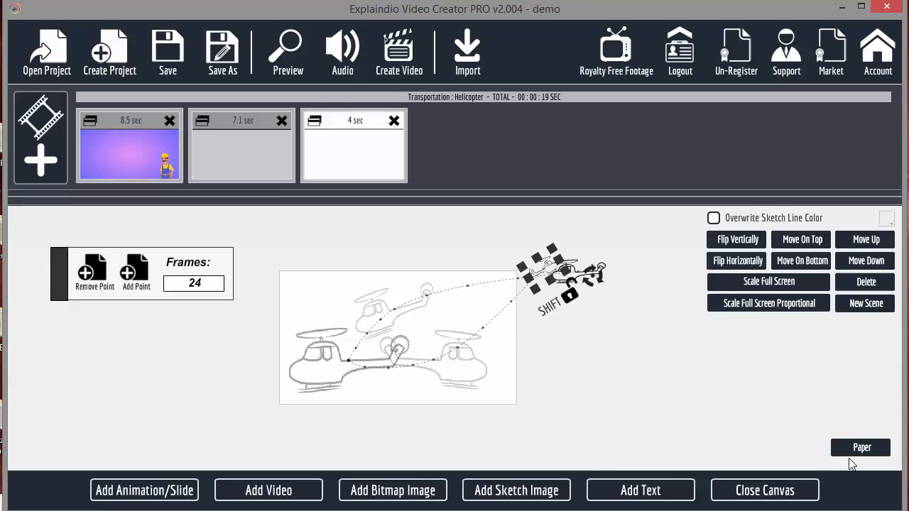
Step: Close the canvas and play back the helicopter scene, stopping it during playback
click(750, 494)
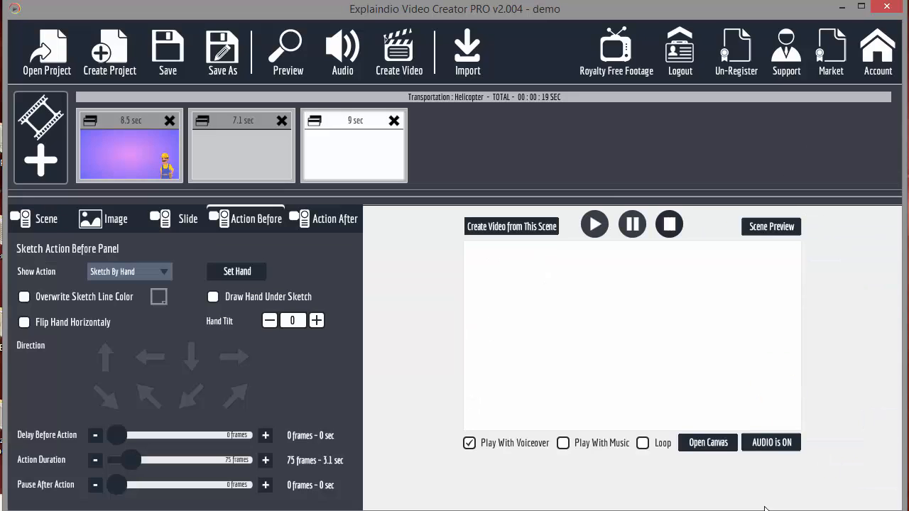
click(590, 219)
click(670, 223)
Step: Set the helicopter's action before to Nothing and its action duration to 1 frame
click(708, 444)
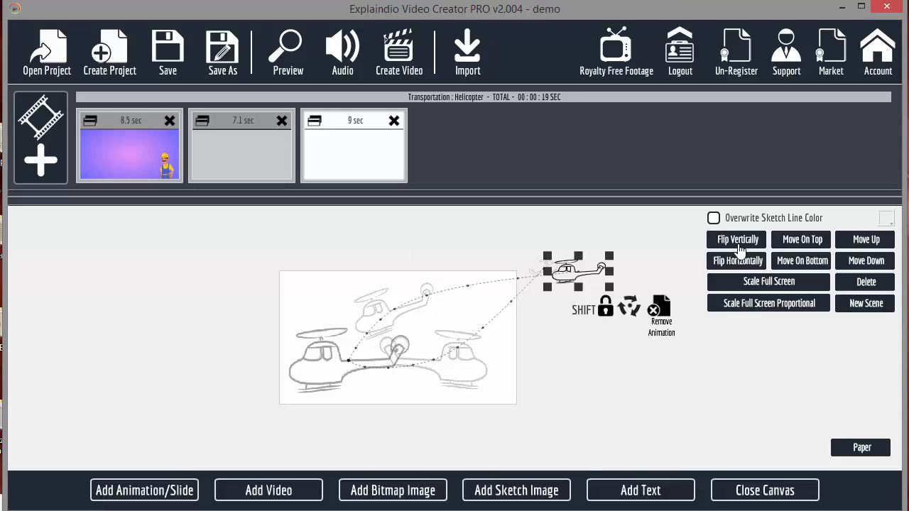
click(768, 491)
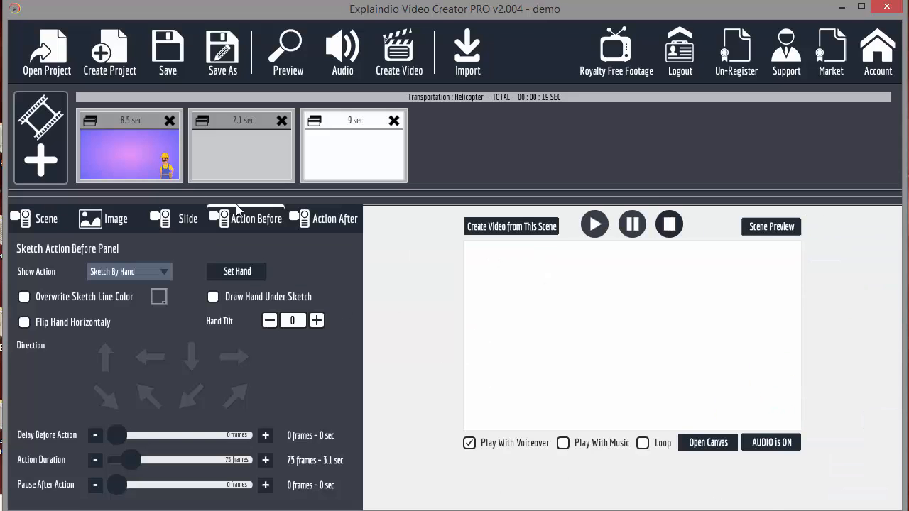
click(103, 289)
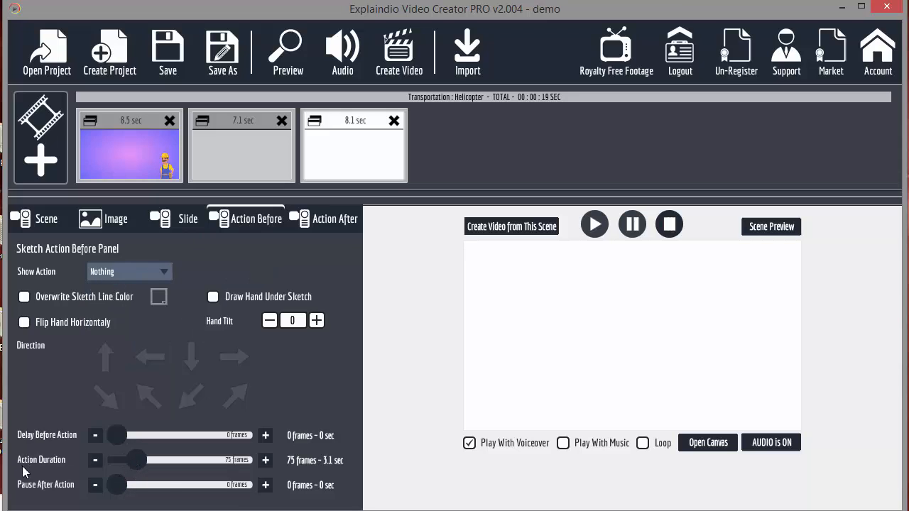
drag(133, 462, 74, 465)
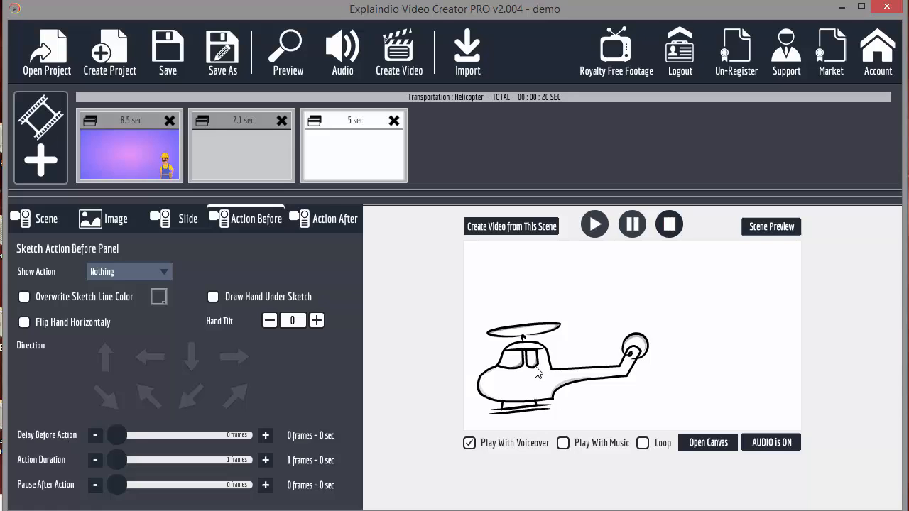
Step: Replay the helicopter scene from the beginning and stop it after checking the flight
click(671, 225)
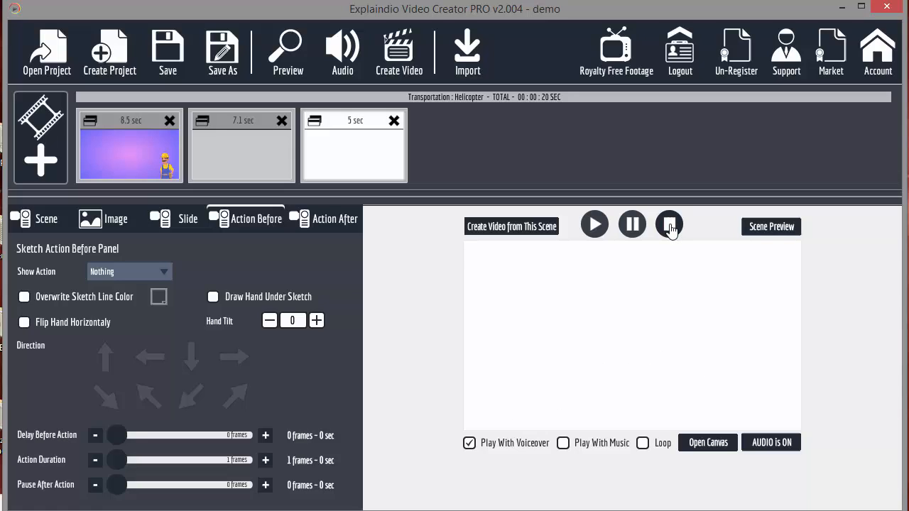
click(597, 225)
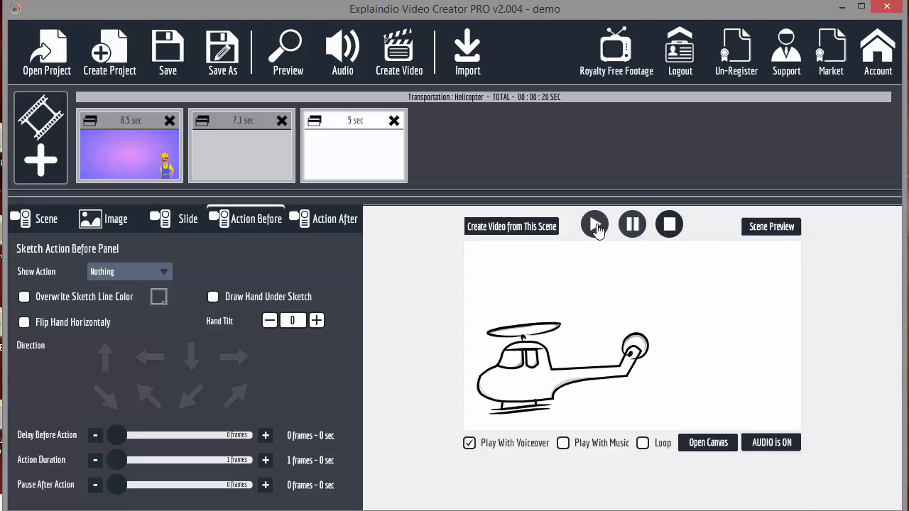
click(670, 224)
Step: Reopen the scene's canvas and nudge the flipped helicopter's path point slightly left and down
click(693, 443)
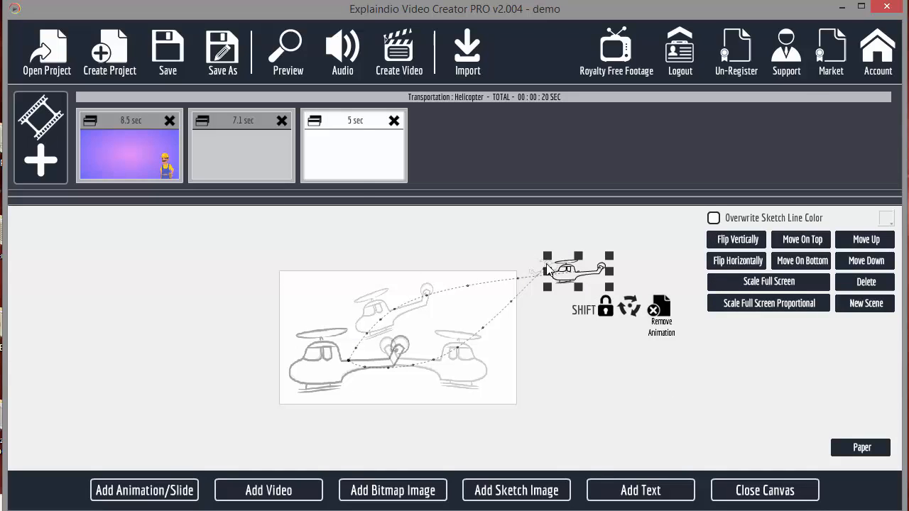
click(440, 369)
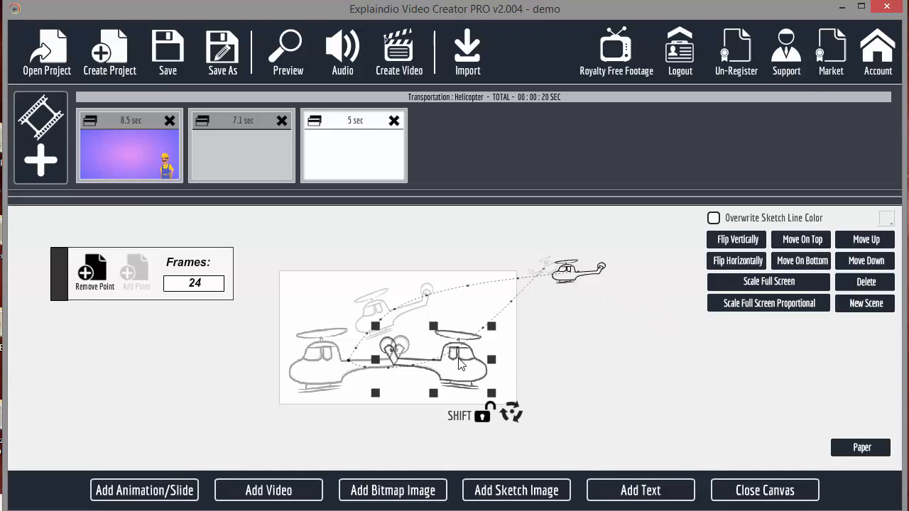
click(460, 374)
mouse_move(464, 365)
mouse_down()
mouse_move(492, 364)
mouse_move(460, 369)
mouse_up()
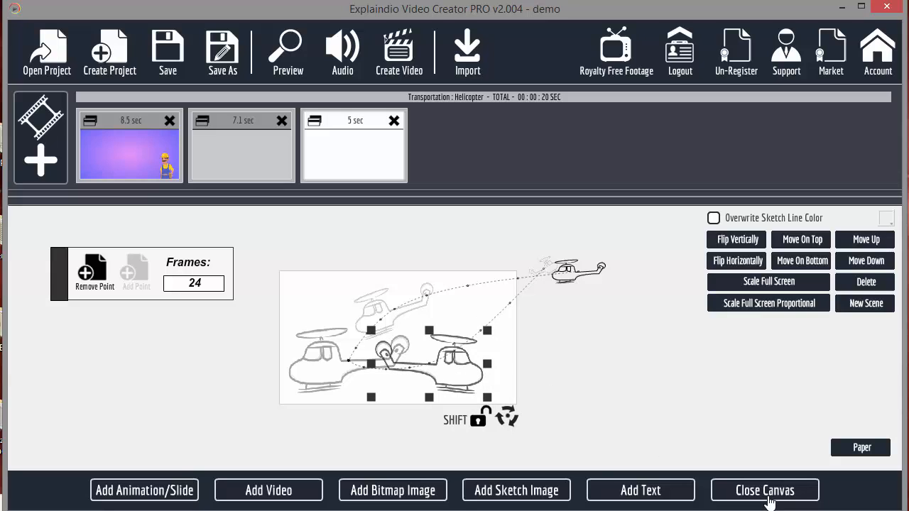
Step: Delete the construction guy and hot air balloon scenes and preview the remaining helicopter scene
click(169, 121)
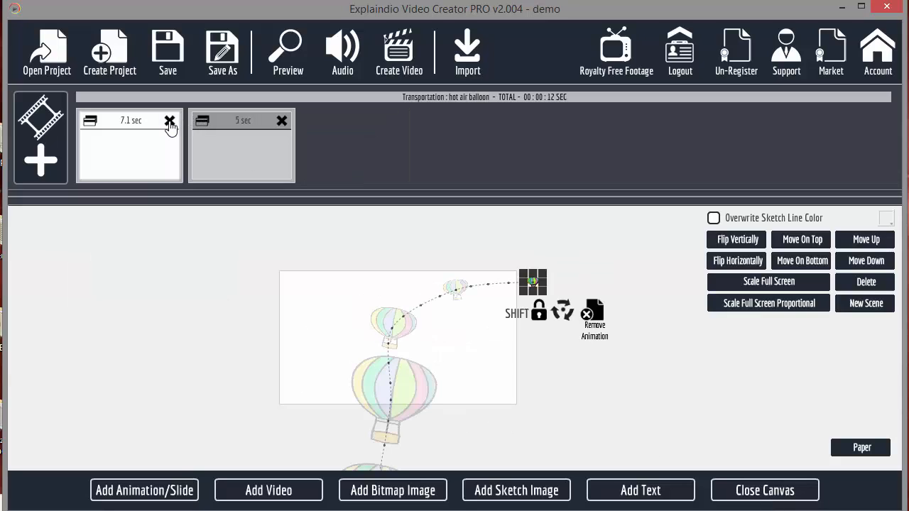
click(169, 121)
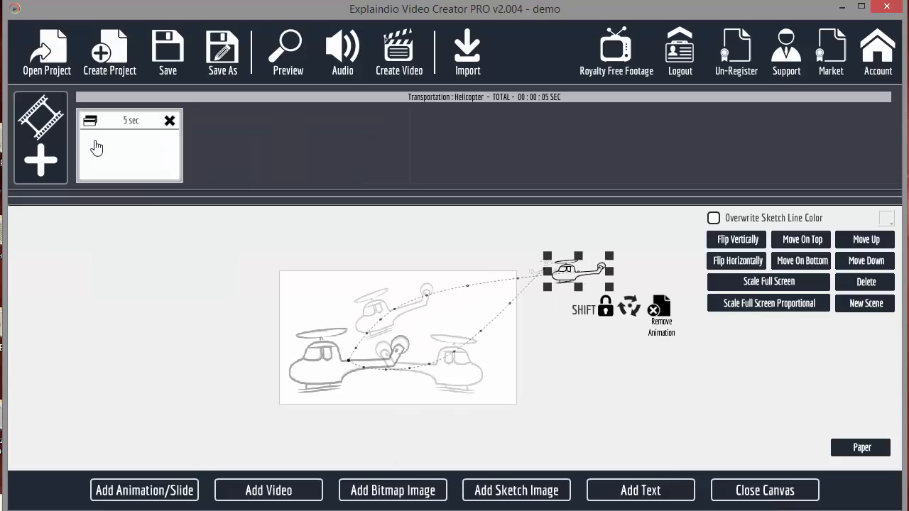
click(287, 54)
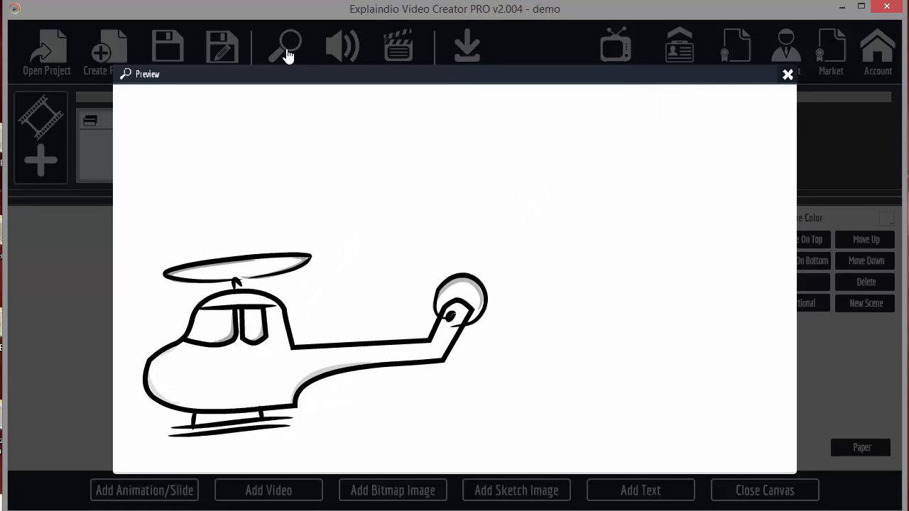
click(788, 75)
Step: Move the flipped helicopter's path point toward the scene's lower right corner and set 12 frames for it and for the last path point
click(340, 368)
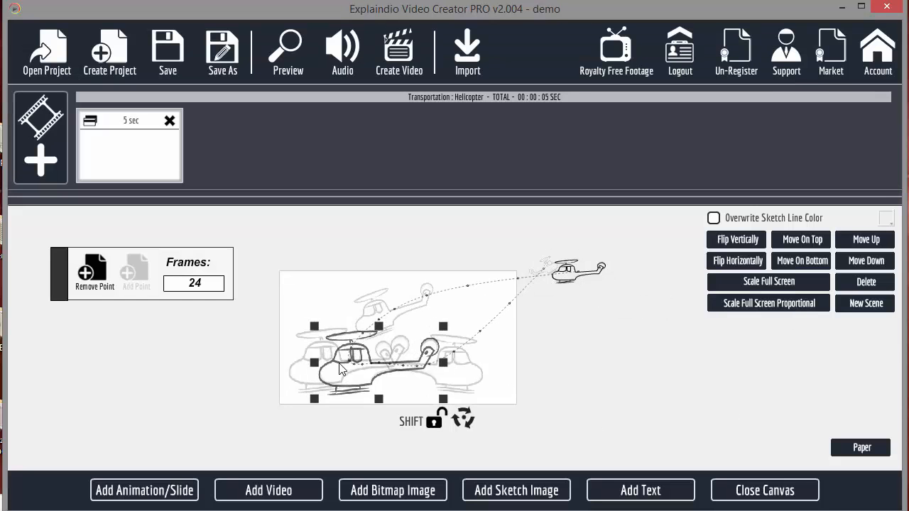
drag(339, 367, 491, 371)
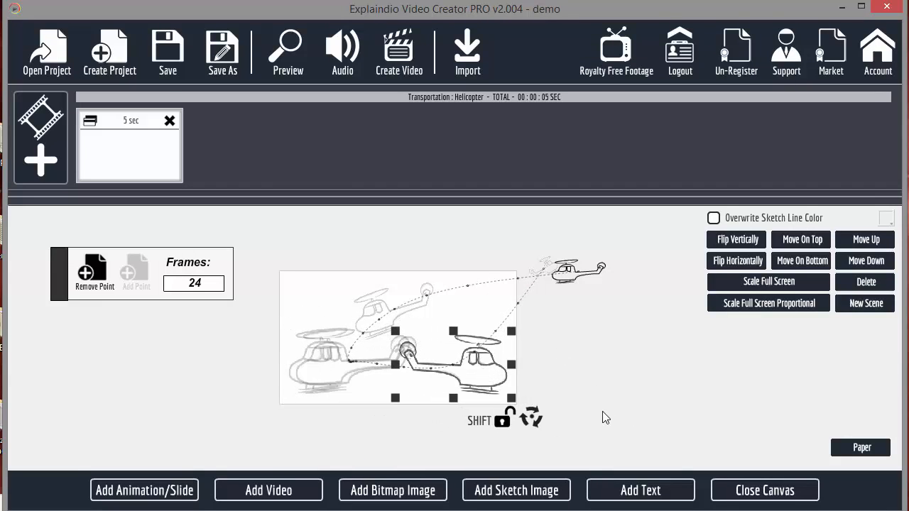
double_click(164, 278)
text(12)
click(545, 273)
double_click(226, 284)
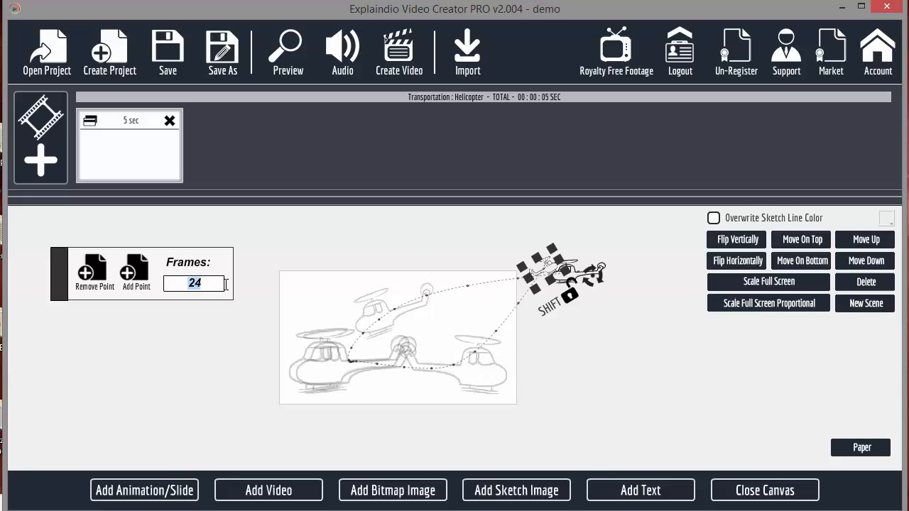
text(12)
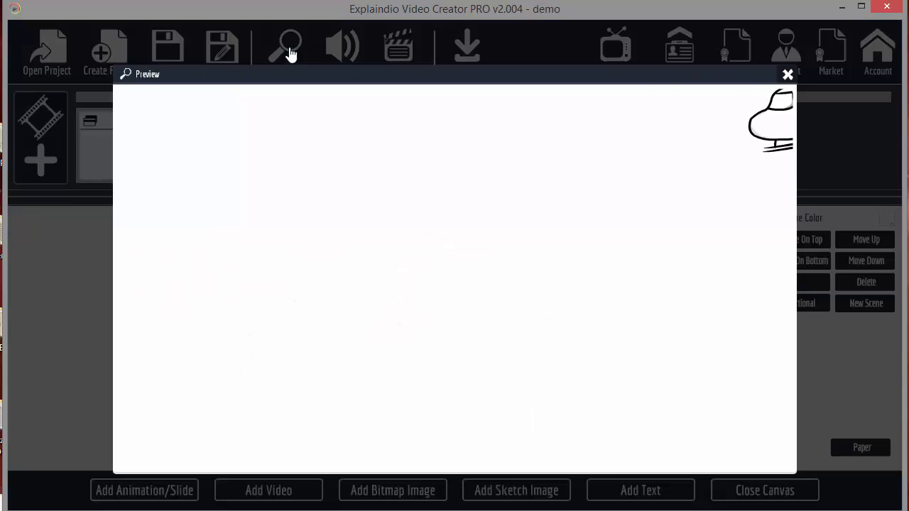
Step: Preview the flight, move the flipped helicopter's path point left close to the lower-left points, and preview again
click(289, 51)
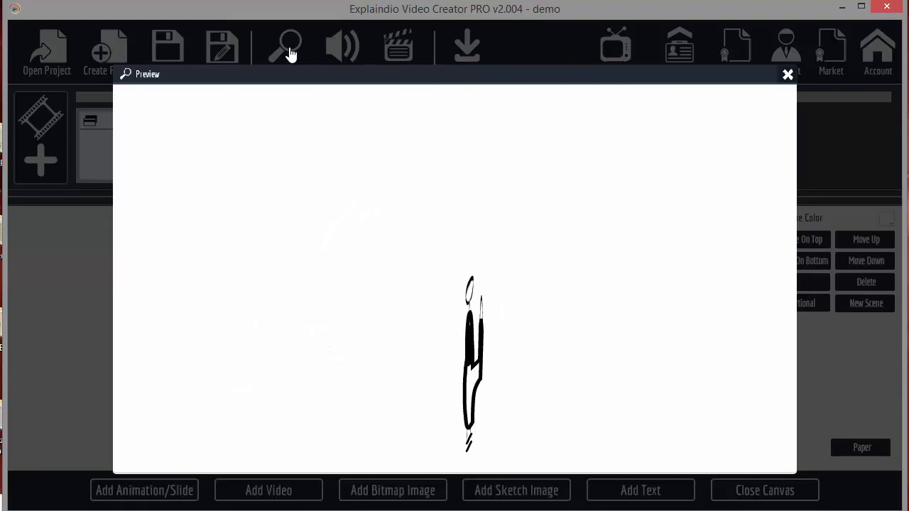
click(787, 74)
click(419, 385)
drag(419, 386, 372, 383)
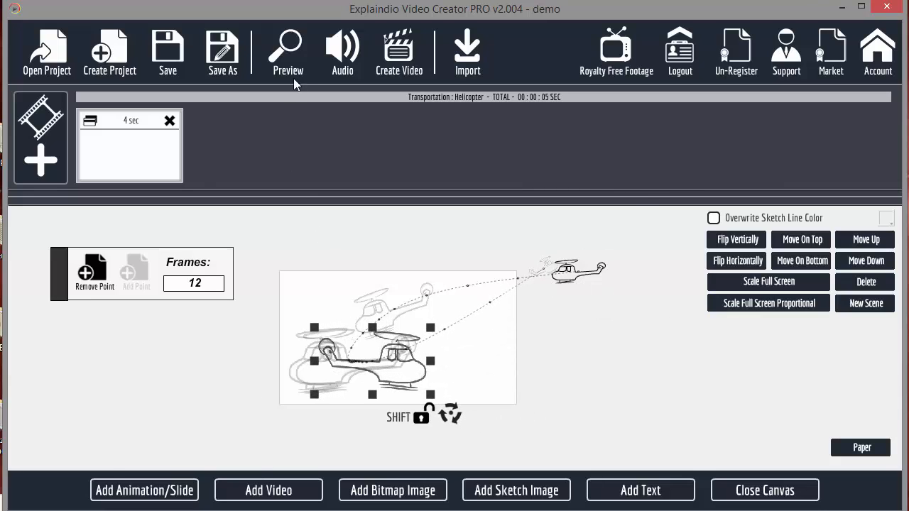
click(280, 44)
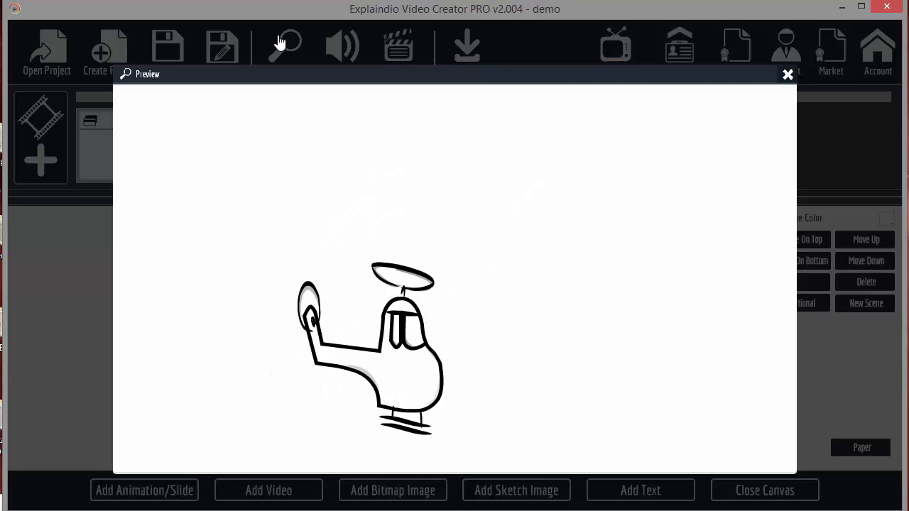
click(788, 75)
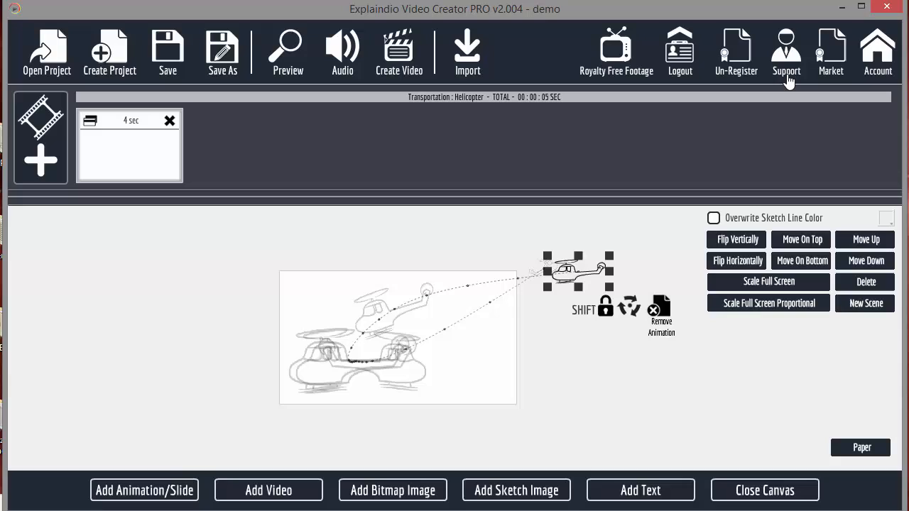